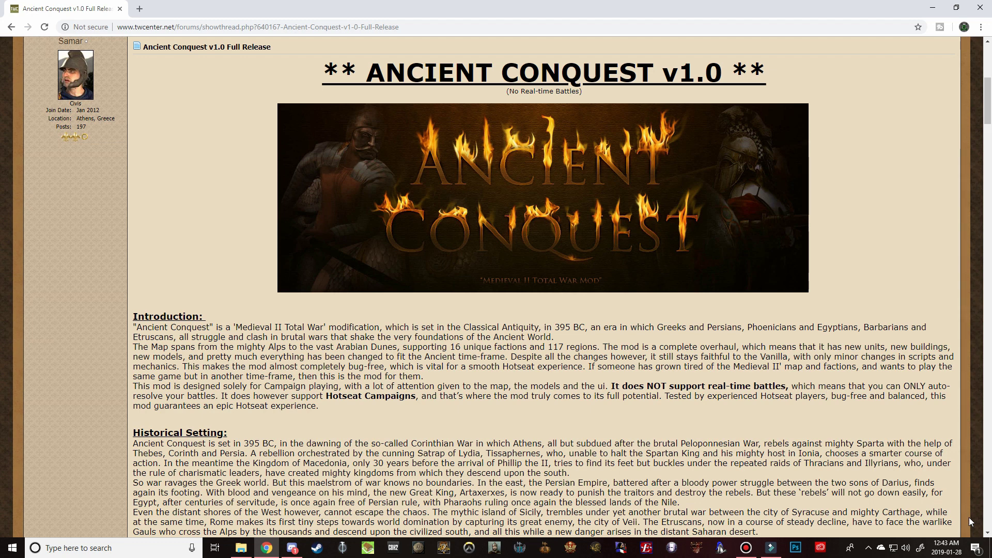
# - Read through the Ancient Conquest v1.0 release post, covering the introduction, historical setting, download links and stated setup size
pyautogui.scroll(-3, 959, 485)
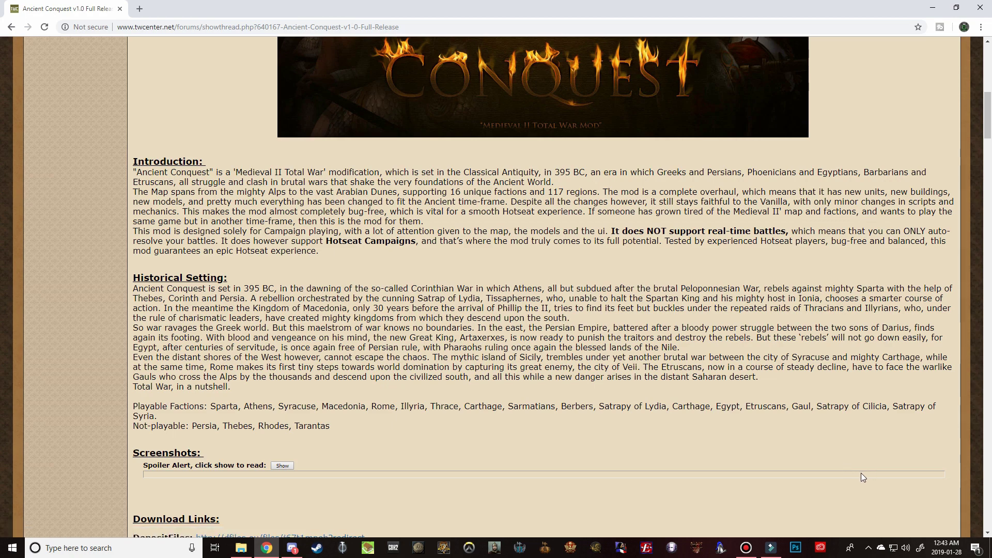
pyautogui.scroll(6, 949, 469)
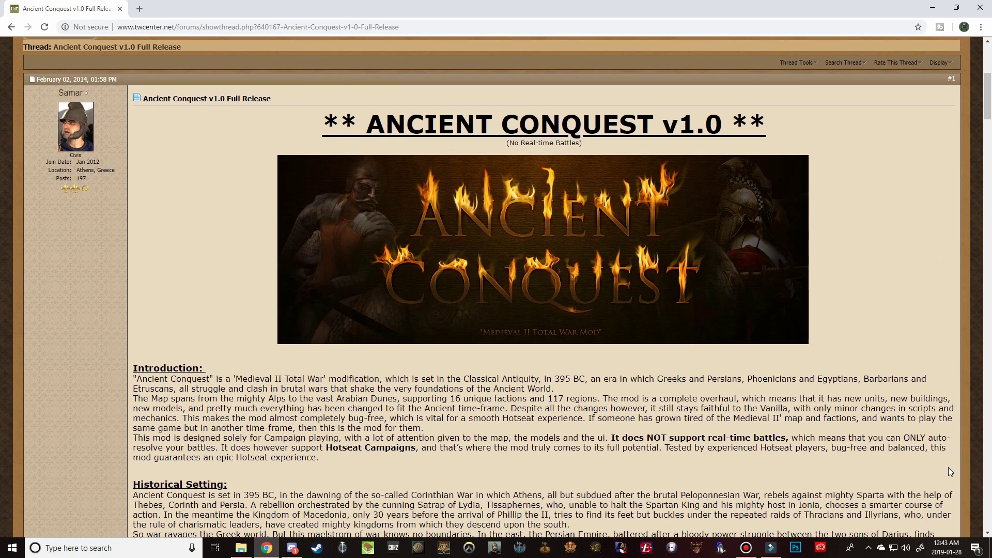
pyautogui.scroll(4, 949, 469)
pyautogui.scroll(2, 948, 467)
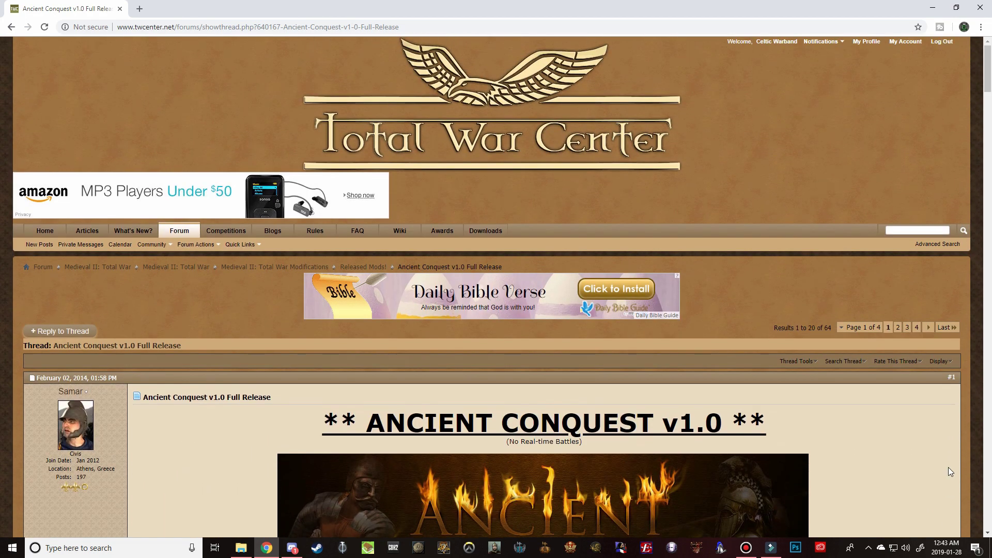
pyautogui.scroll(-4, 945, 466)
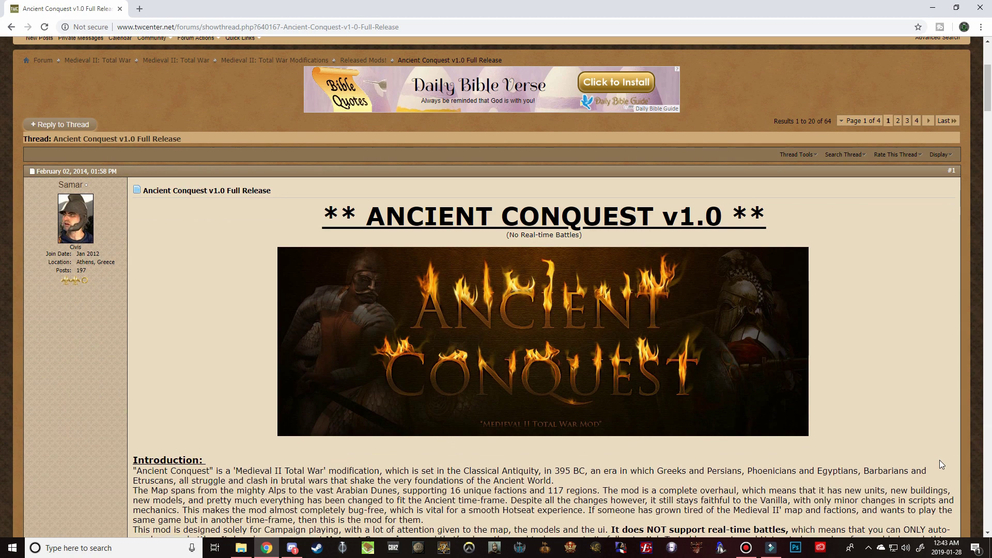
pyautogui.scroll(-2, 939, 460)
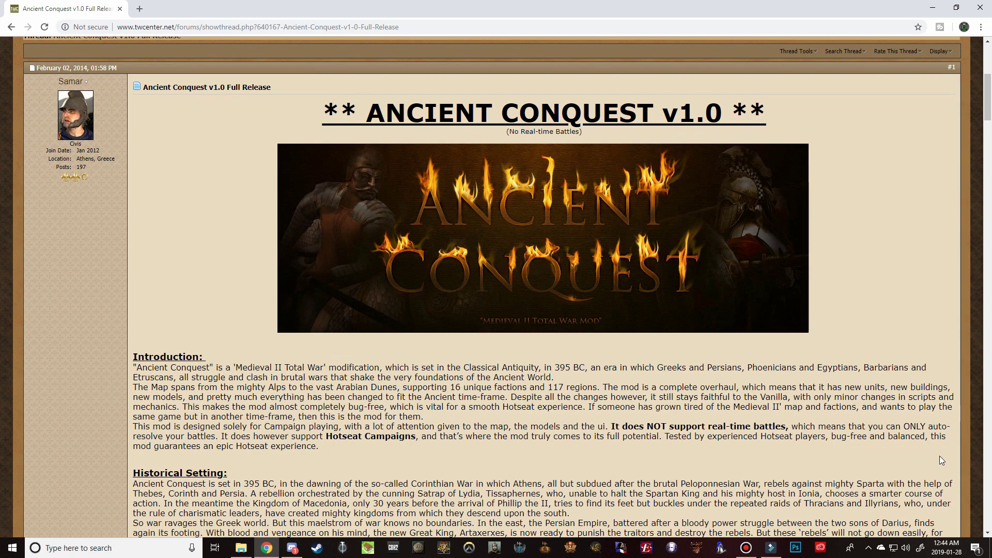
pyautogui.scroll(6, 936, 458)
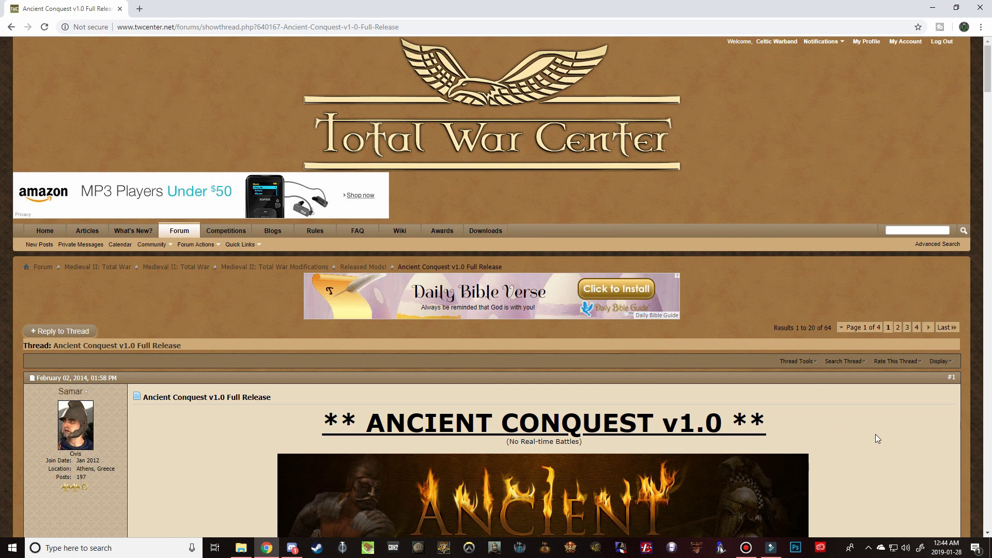
pyautogui.scroll(-5, 875, 435)
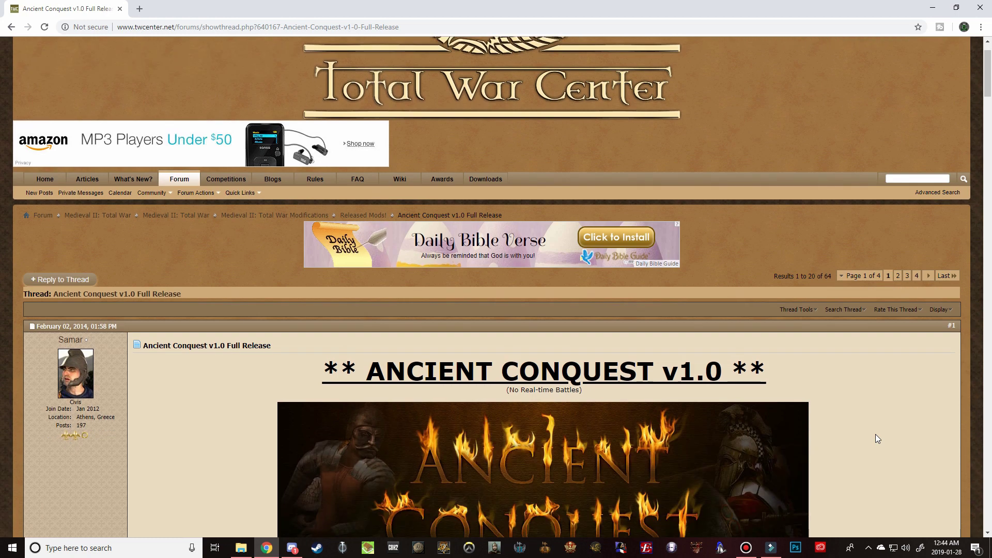
pyautogui.scroll(-1, 875, 435)
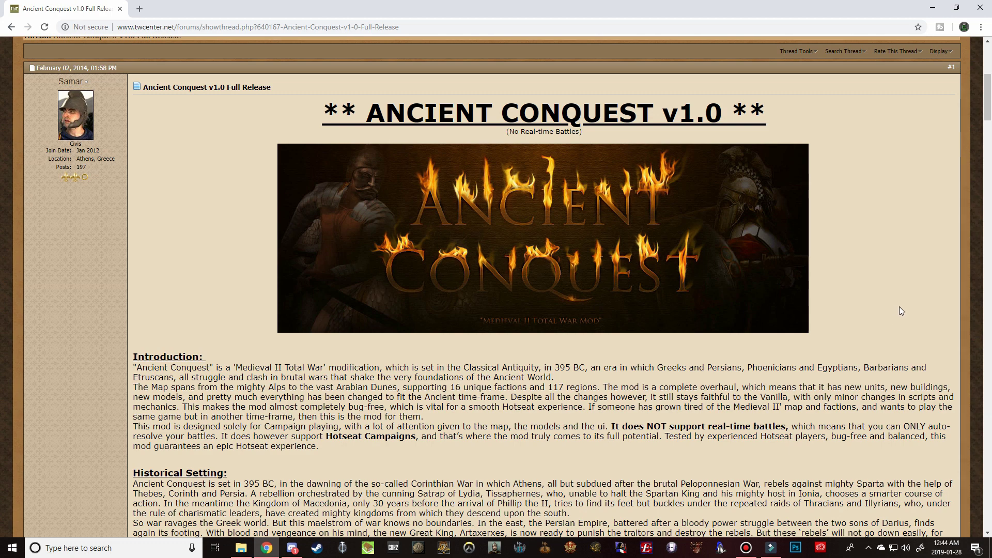
pyautogui.scroll(-9, 900, 310)
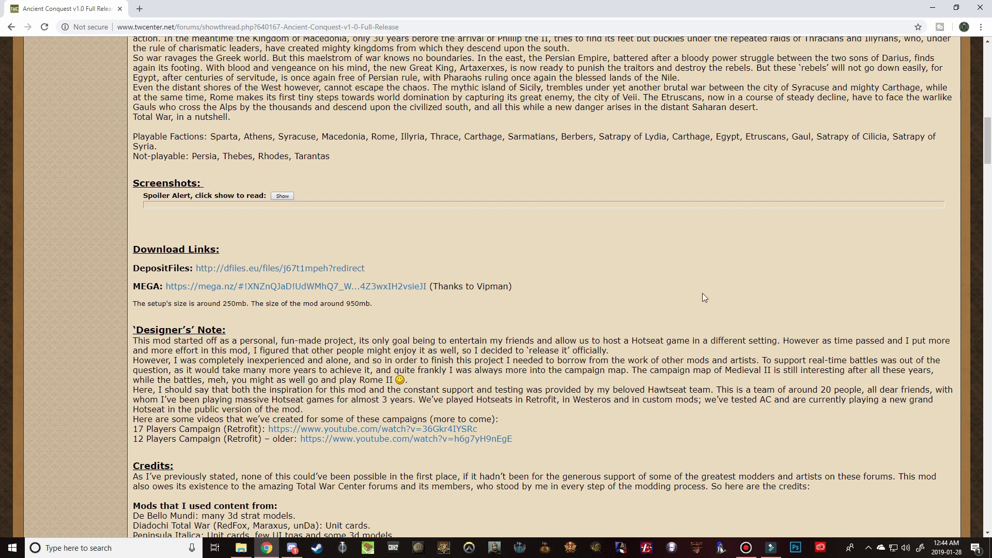
pyautogui.scroll(10, 702, 294)
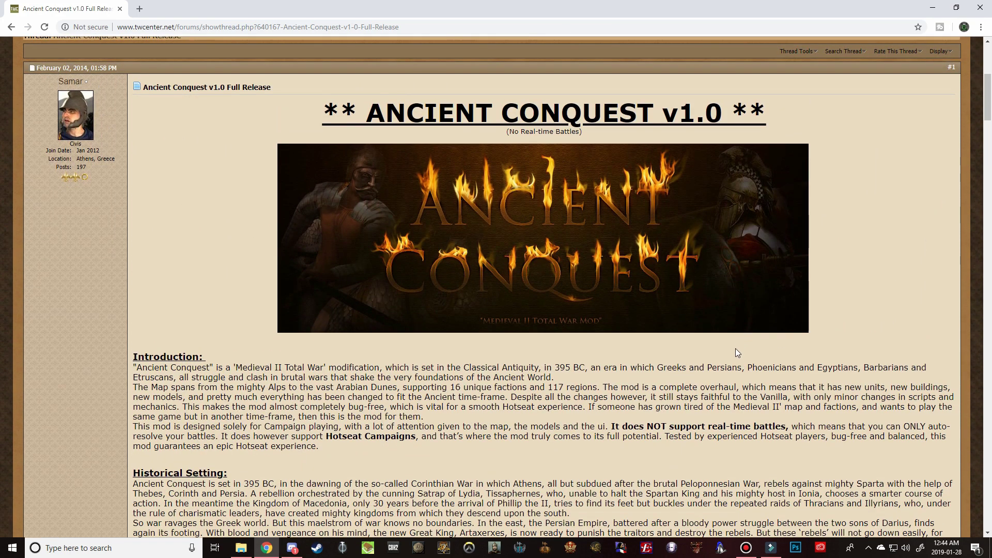
pyautogui.scroll(-4, 569, 356)
pyautogui.scroll(-7, 568, 356)
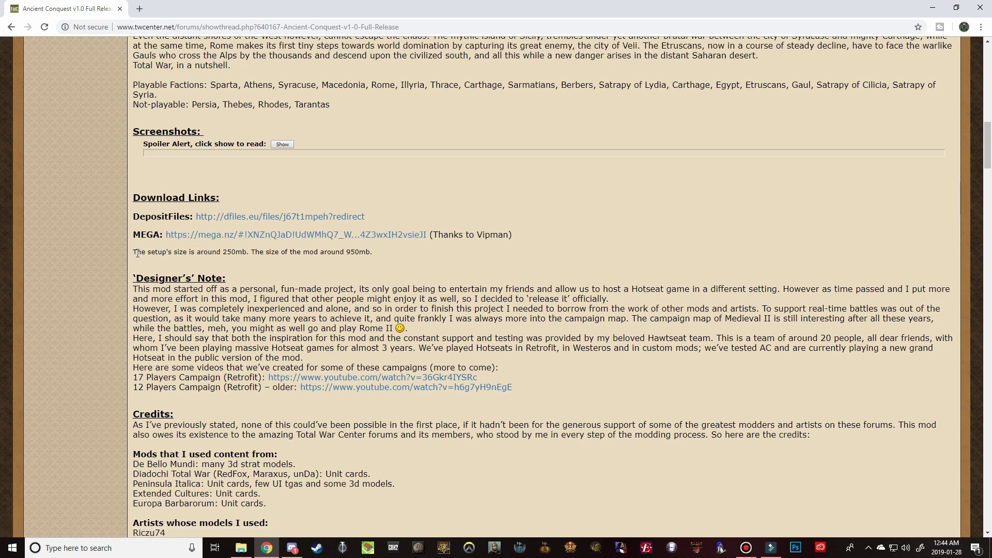
pyautogui.moveTo(133, 254); pyautogui.dragTo(373, 251)
pyautogui.click(397, 253)
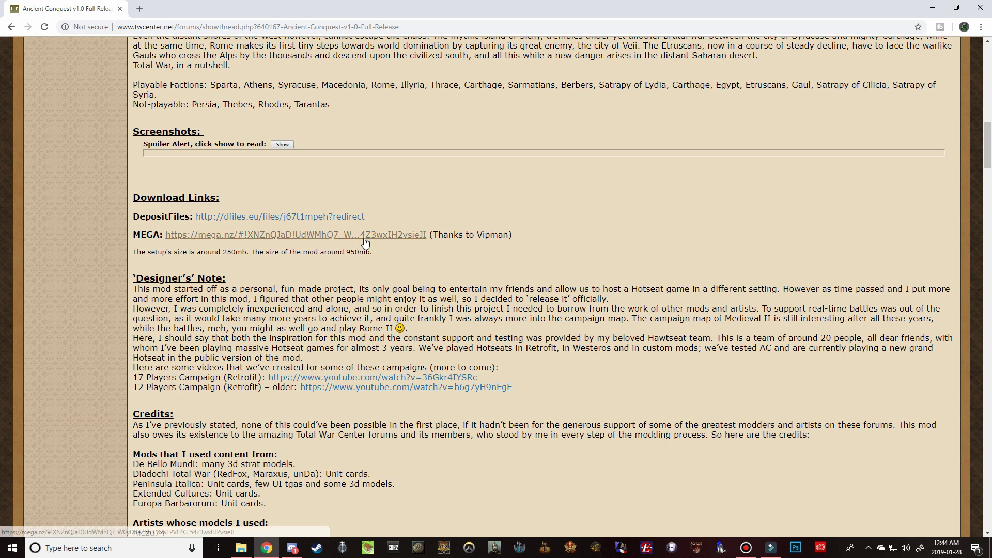
# - Open the post's MEGA download link in a new tab and start downloading ACSetup.rar
pyautogui.rightClick(365, 238)
pyautogui.click(399, 246)
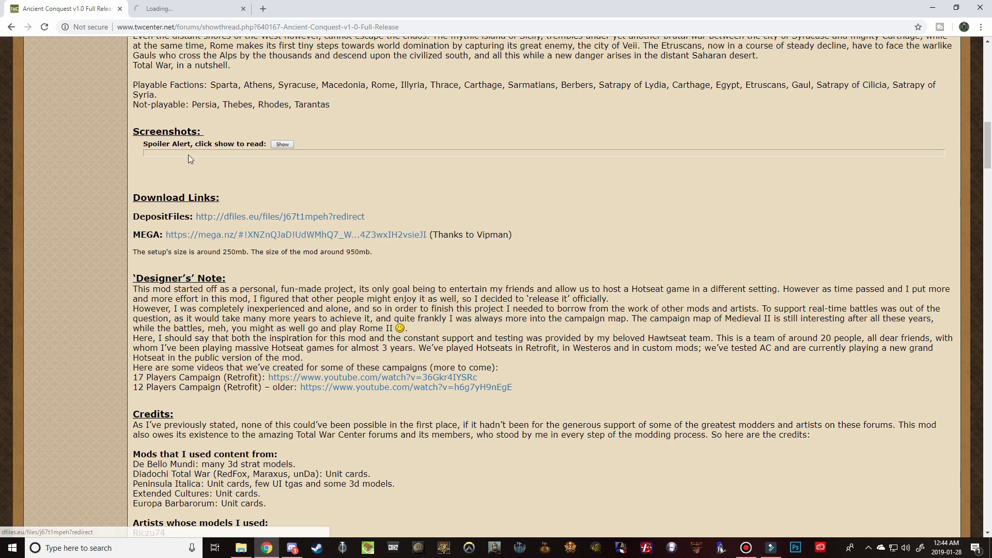
pyautogui.click(191, 5)
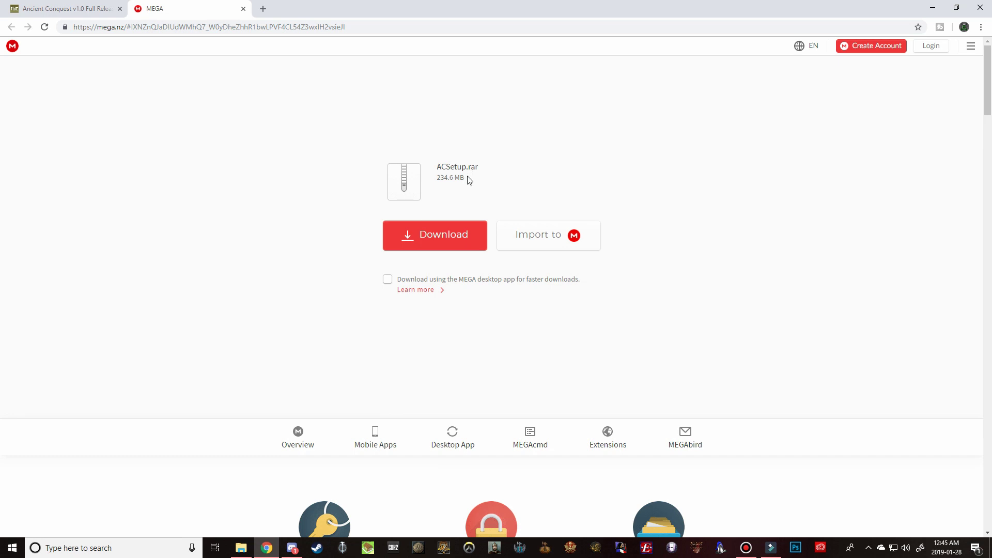
pyautogui.click(435, 237)
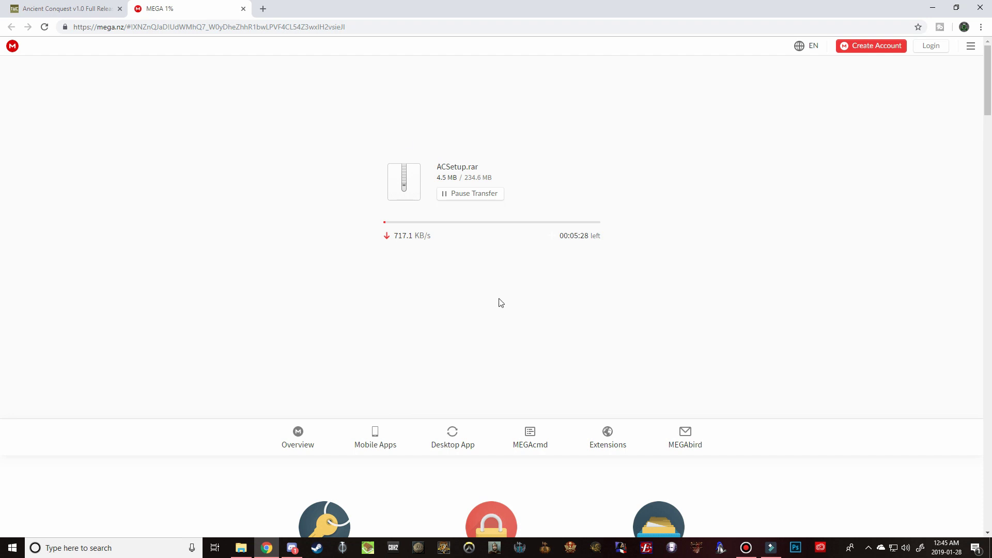
# - Close the MEGA download page, agreeing to leave the site, and close the Ancient Conquest forum thread
pyautogui.click(244, 9)
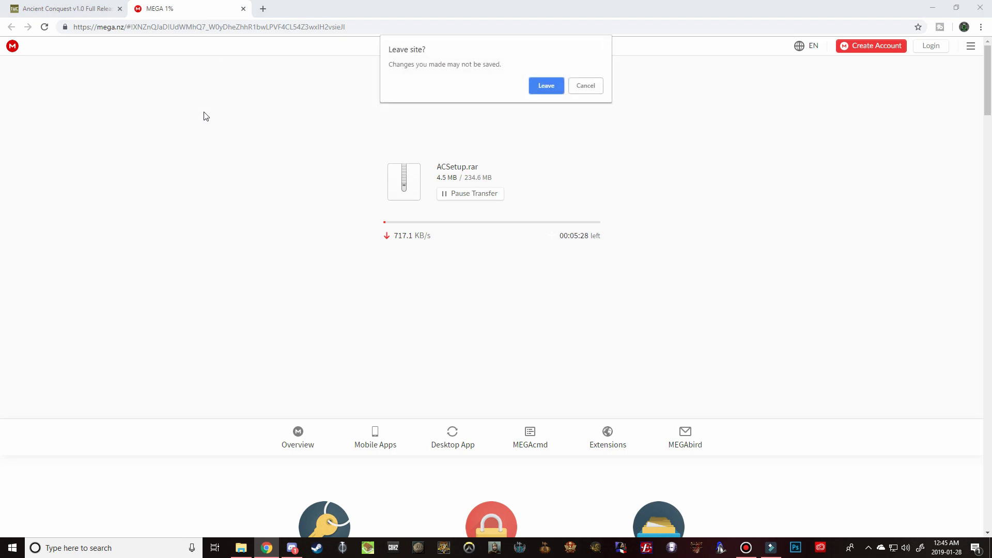
pyautogui.click(541, 85)
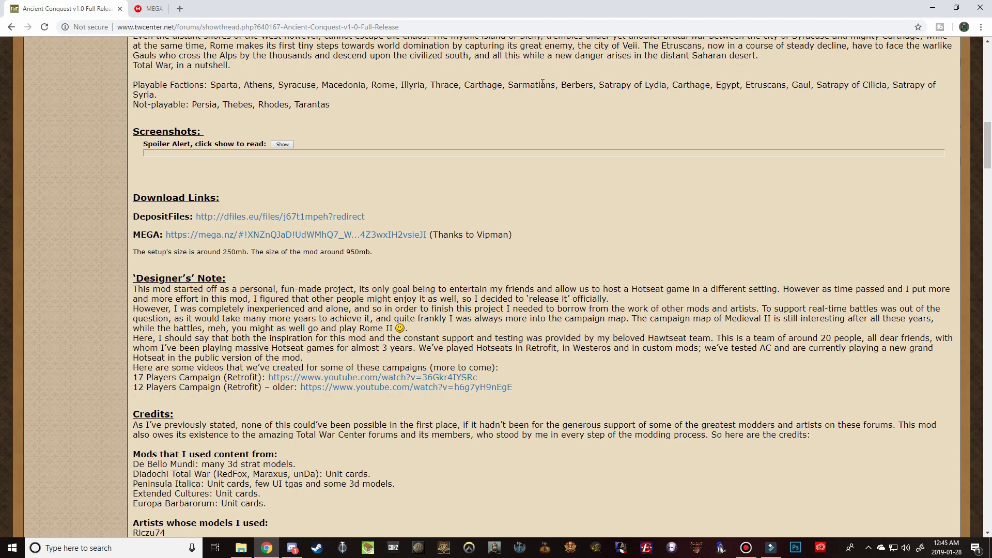
pyautogui.click(120, 9)
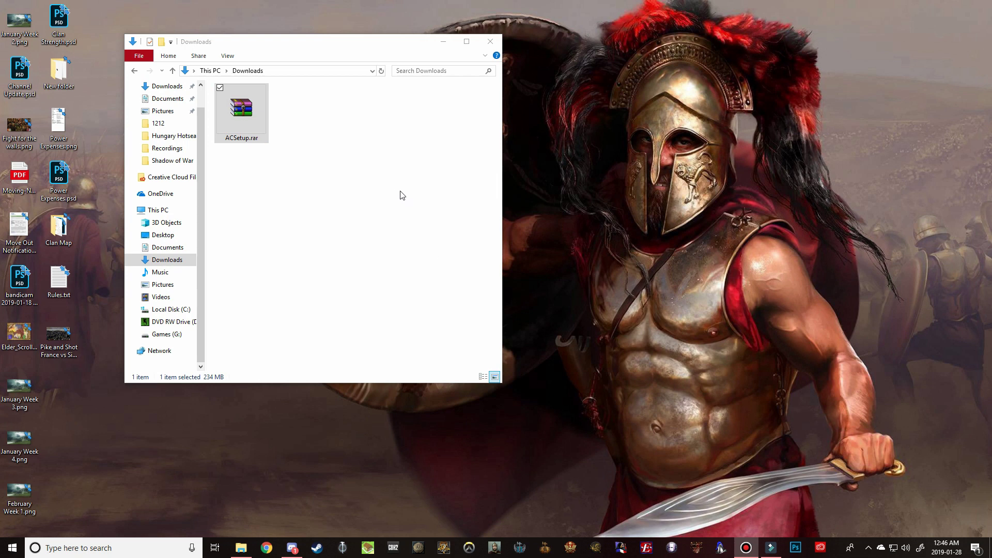
# - Open ACSetup.rar from the Downloads folder in WinRAR, dismiss the licence reminder and move the archive window clear of the desktop's edge
pyautogui.moveTo(246, 123); pyautogui.dragTo(280, 102)
pyautogui.moveTo(292, 43); pyautogui.dragTo(421, 50)
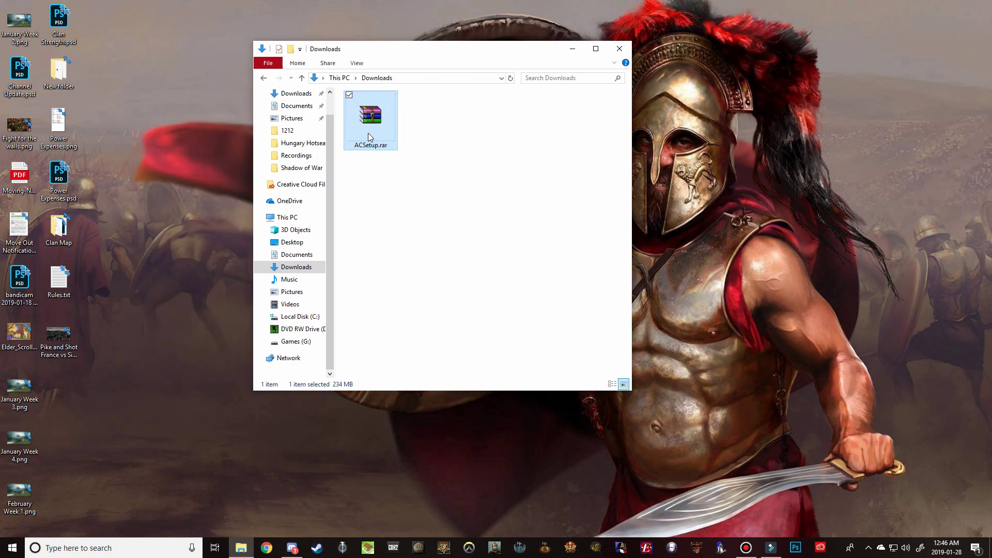
pyautogui.moveTo(379, 122)
pyautogui.doubleClick(375, 128)
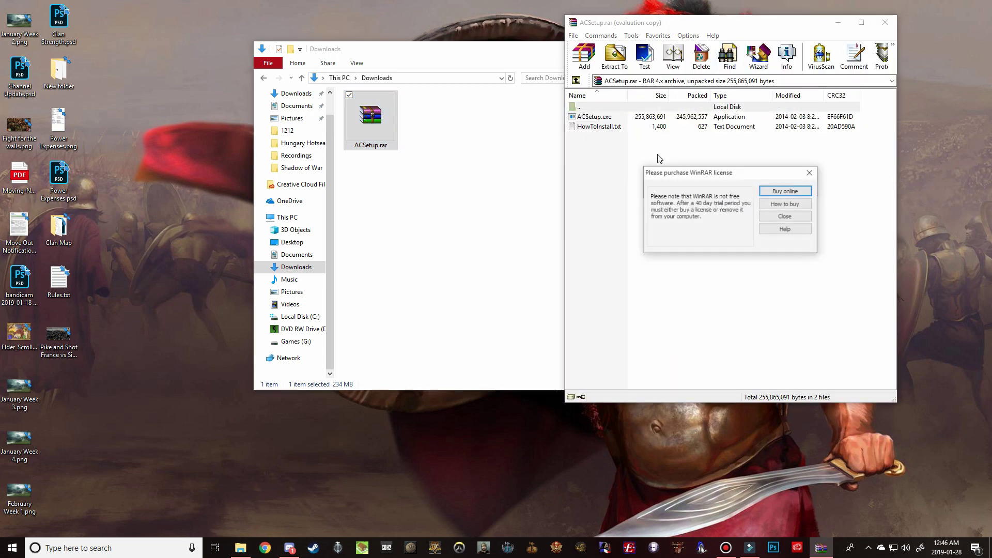
pyautogui.click(785, 216)
pyautogui.moveTo(756, 23); pyautogui.dragTo(402, 72)
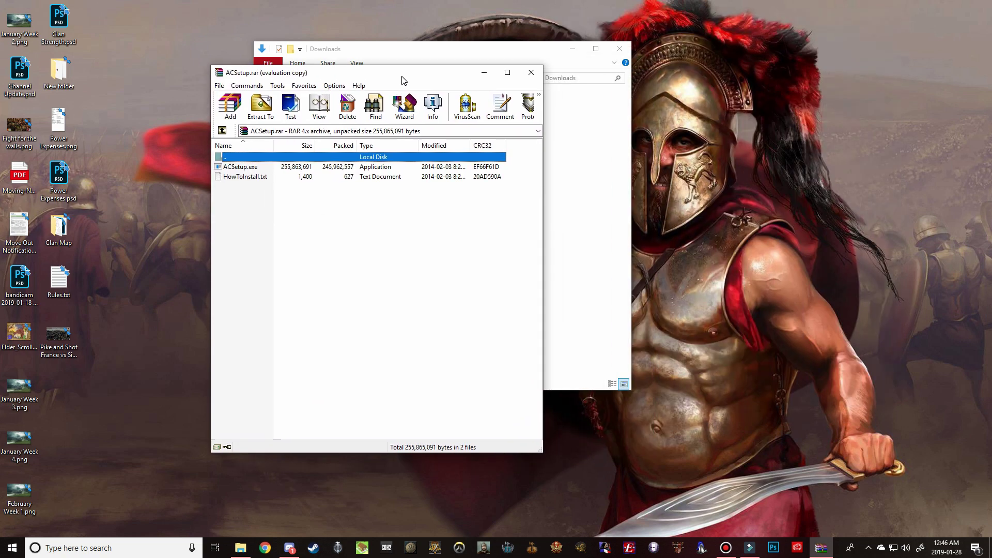
# - Extract the contents of ACSetup.rar to the Desktop, then close the archive and Downloads windows
pyautogui.click(261, 106)
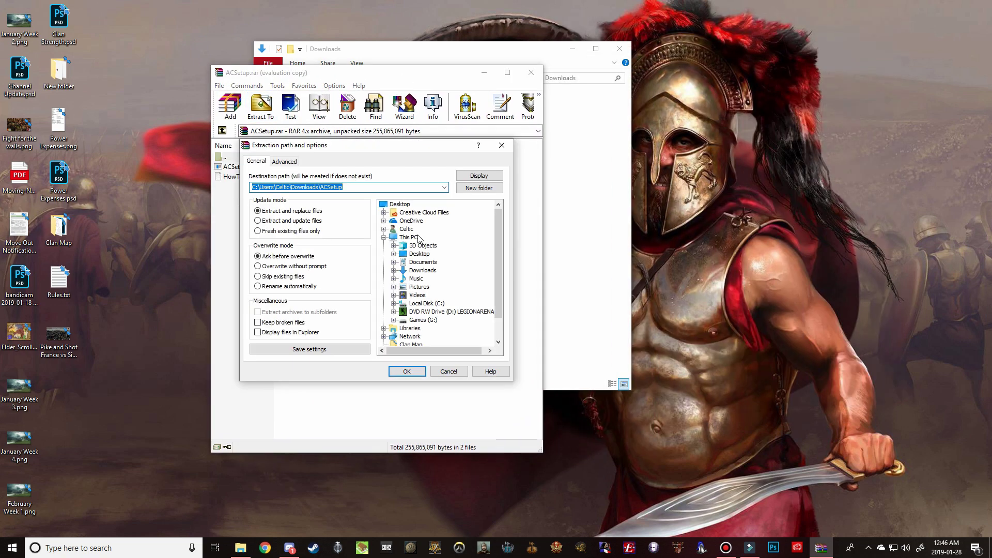
pyautogui.click(420, 254)
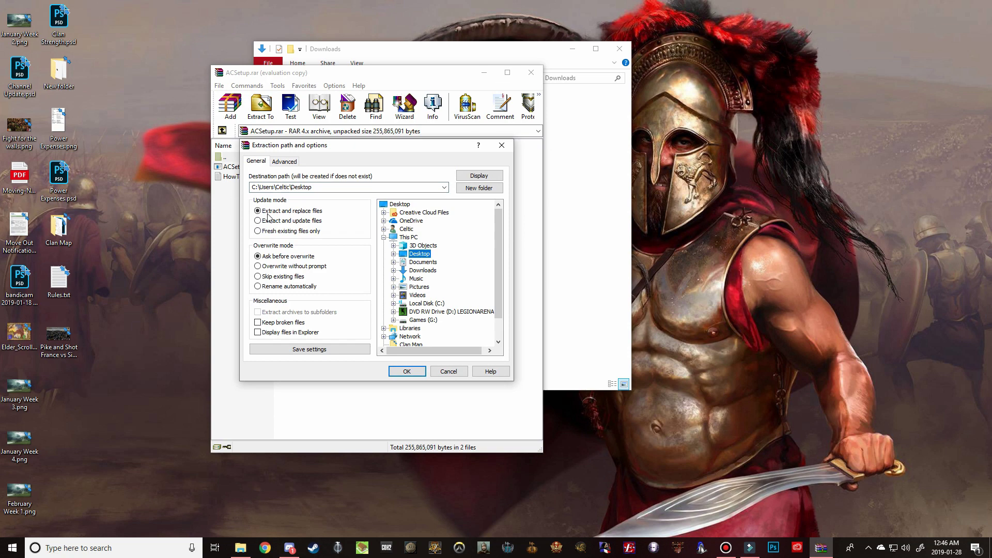
pyautogui.click(407, 371)
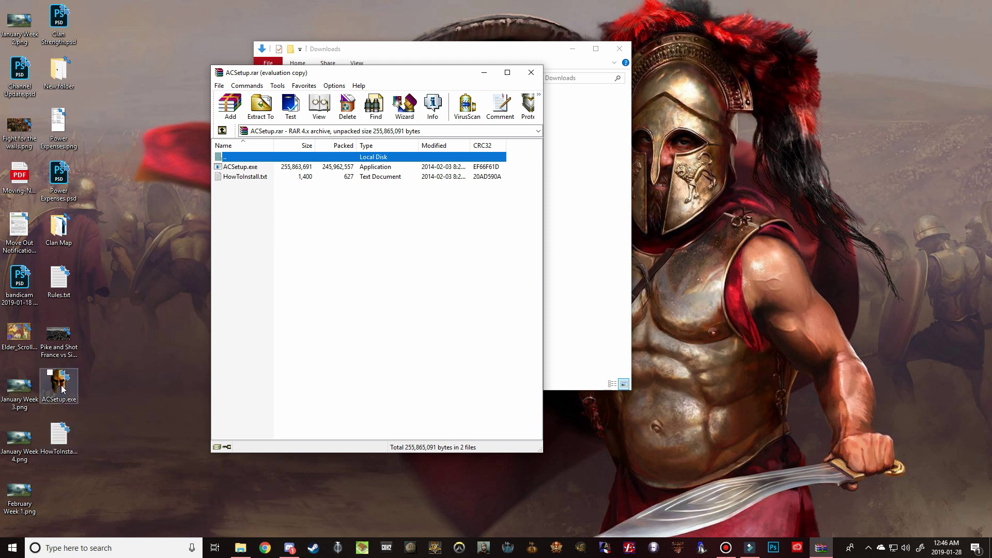
pyautogui.click(531, 73)
pyautogui.click(623, 47)
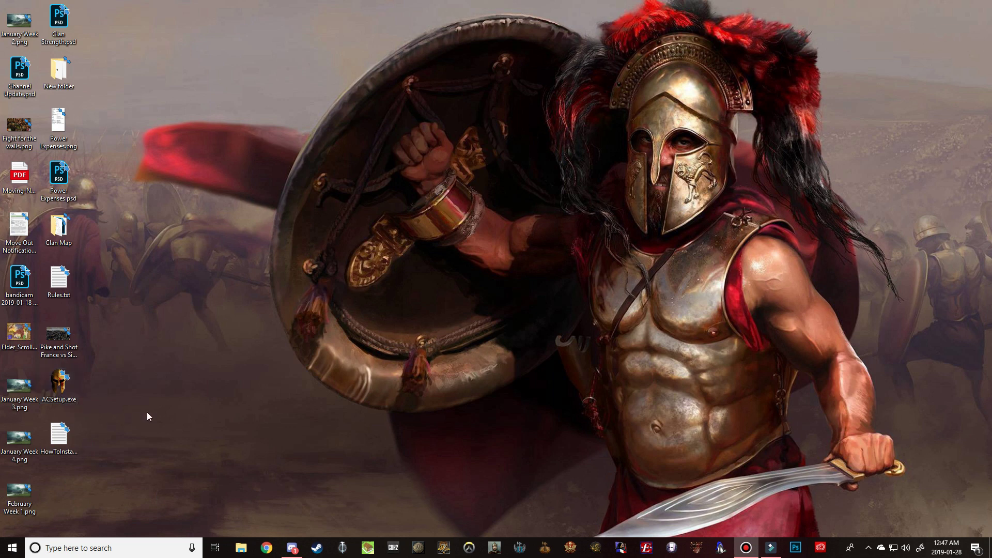
# - Launch ACSetup.exe from the desktop and accept the Ancient Conquest 1.0 license agreement to reach the install location page
pyautogui.doubleClick(68, 398)
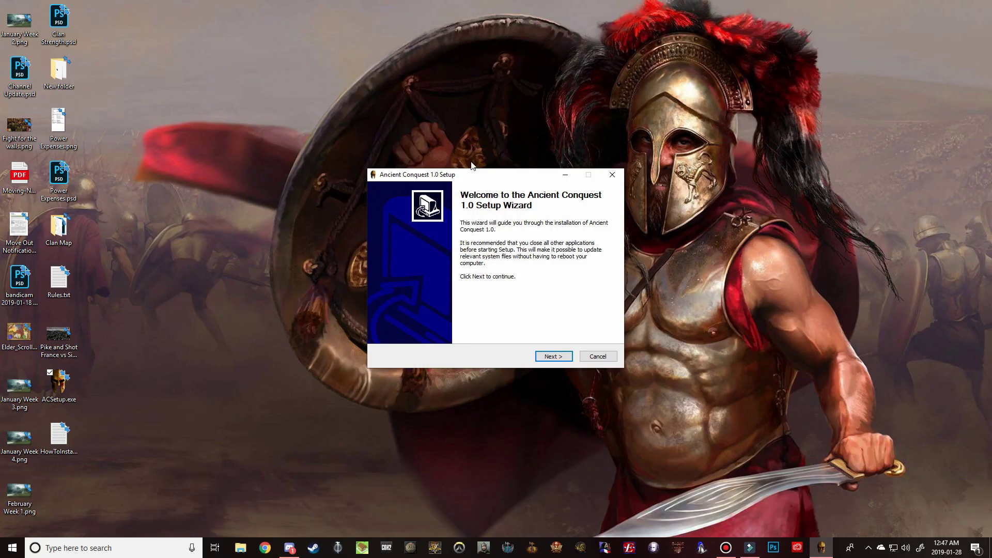
pyautogui.moveTo(499, 171); pyautogui.dragTo(480, 153)
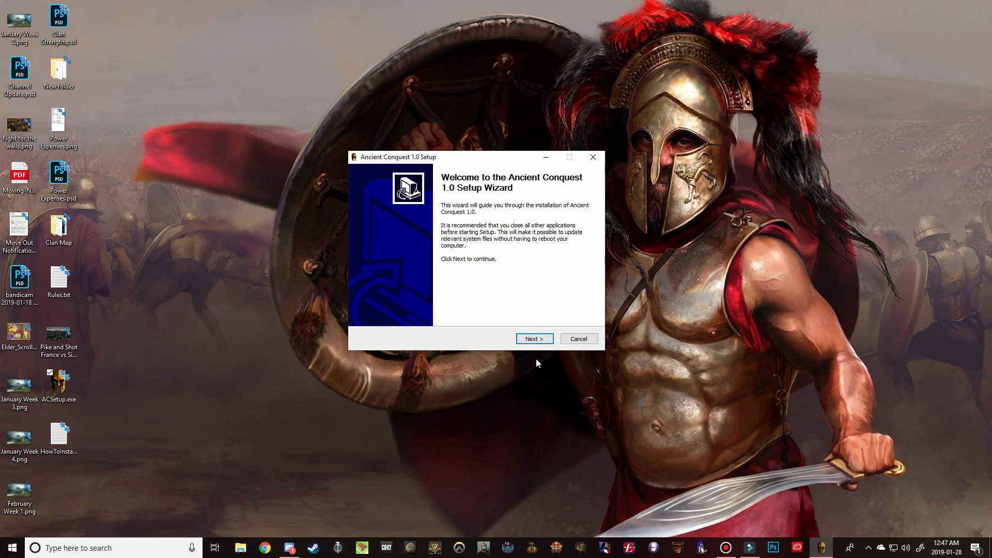
pyautogui.click(534, 339)
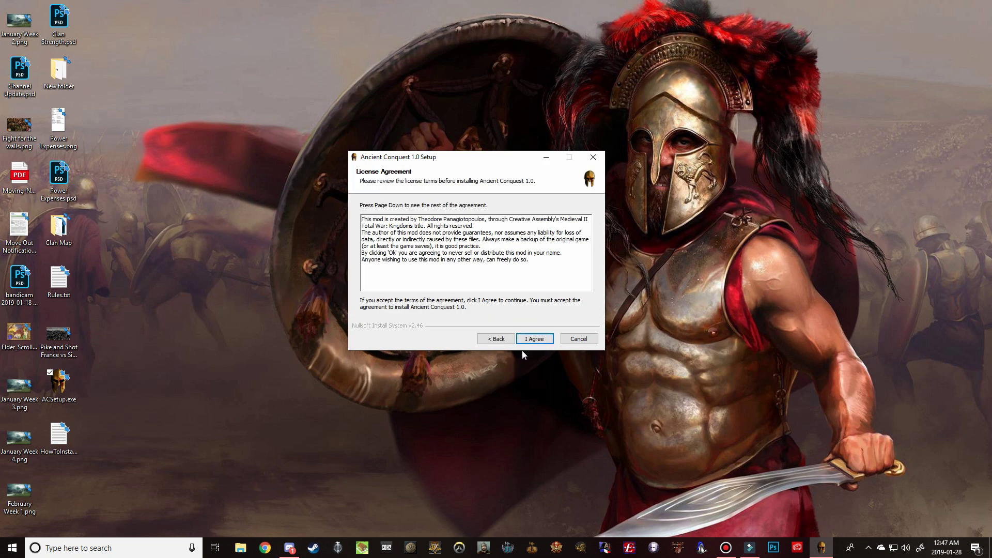
pyautogui.click(533, 340)
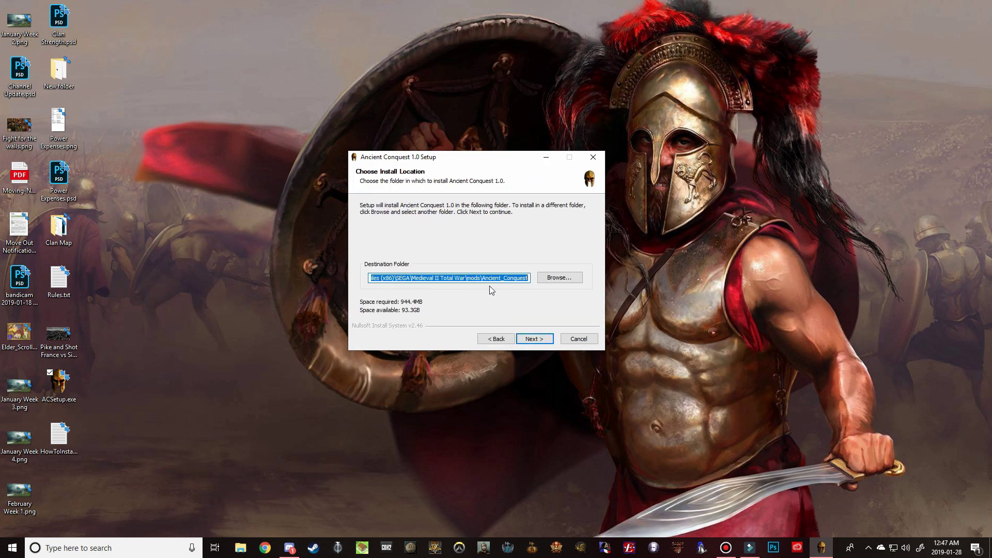
# - Examine the full default destination folder path in the Ancient Conquest 1.0 setup
pyautogui.click(528, 278)
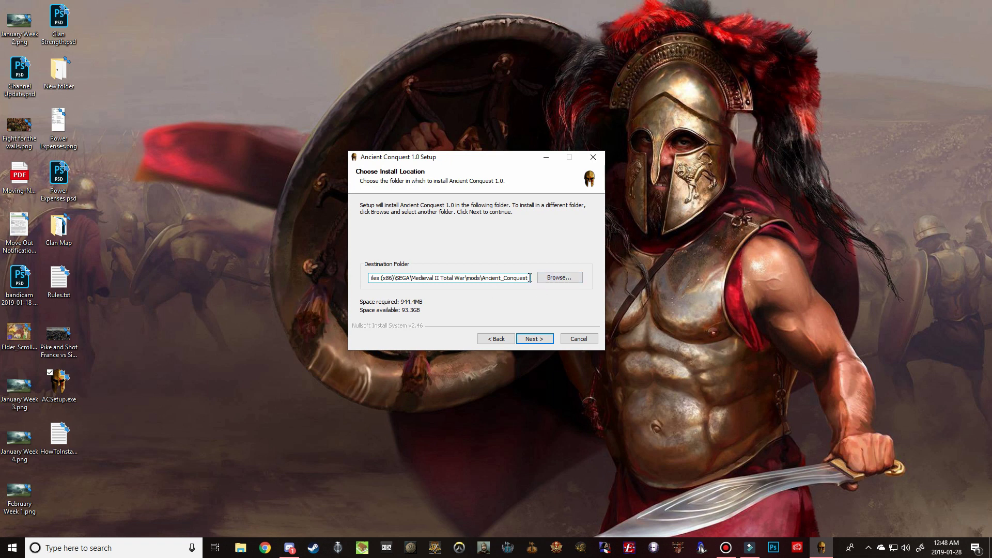
pyautogui.moveTo(508, 276); pyautogui.dragTo(355, 274)
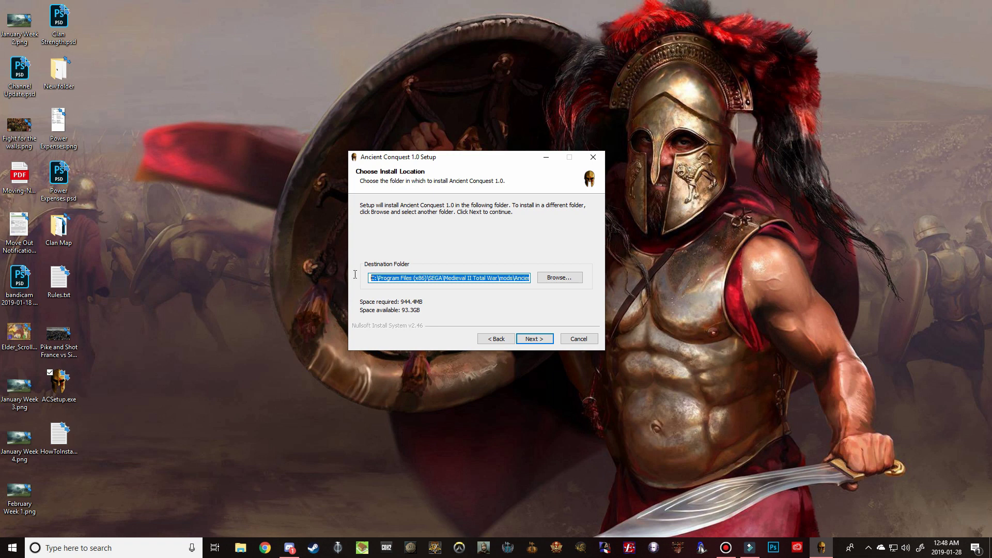
pyautogui.click(387, 277)
pyautogui.click(436, 278)
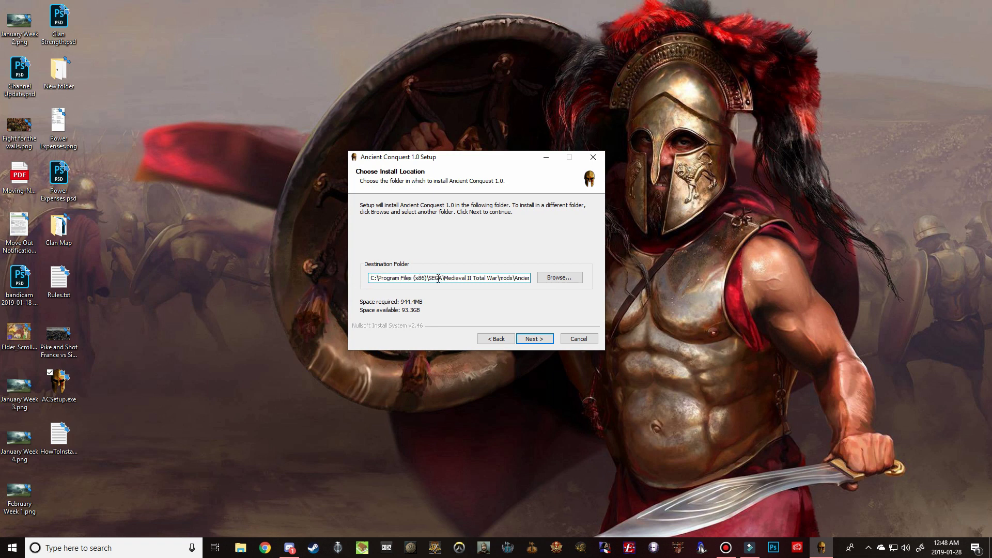
pyautogui.click(507, 278)
# - Browse for an install folder and expand Local Disk (C:) down to Program Files (x86)\Steam\steamapps\common to view its games
pyautogui.click(562, 282)
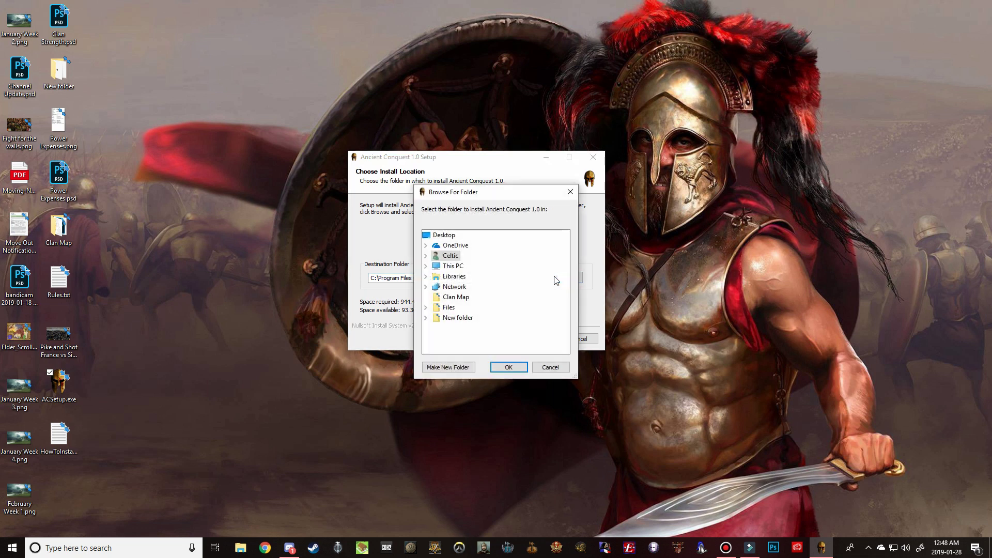
pyautogui.click(425, 265)
pyautogui.scroll(-2, 522, 291)
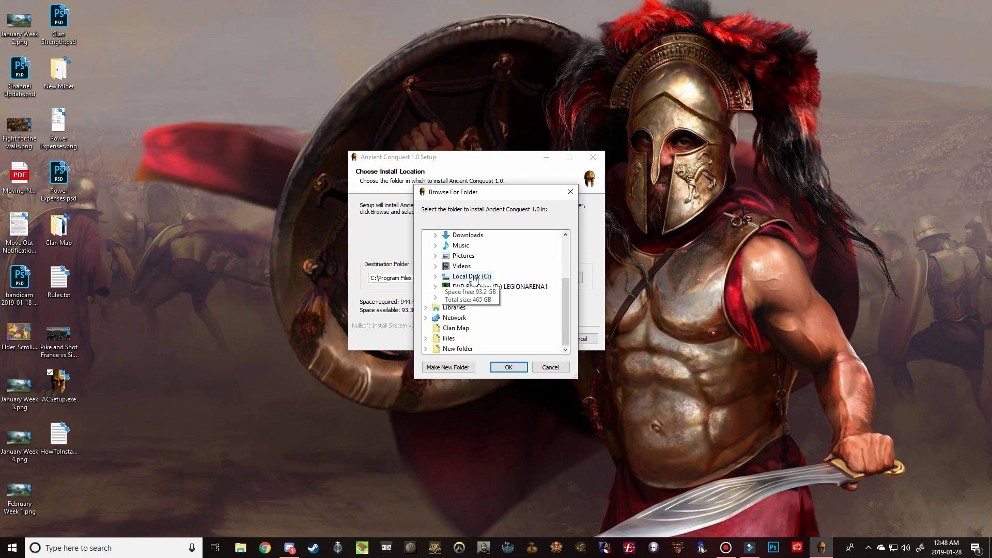
pyautogui.doubleClick(475, 277)
pyautogui.scroll(-1, 543, 281)
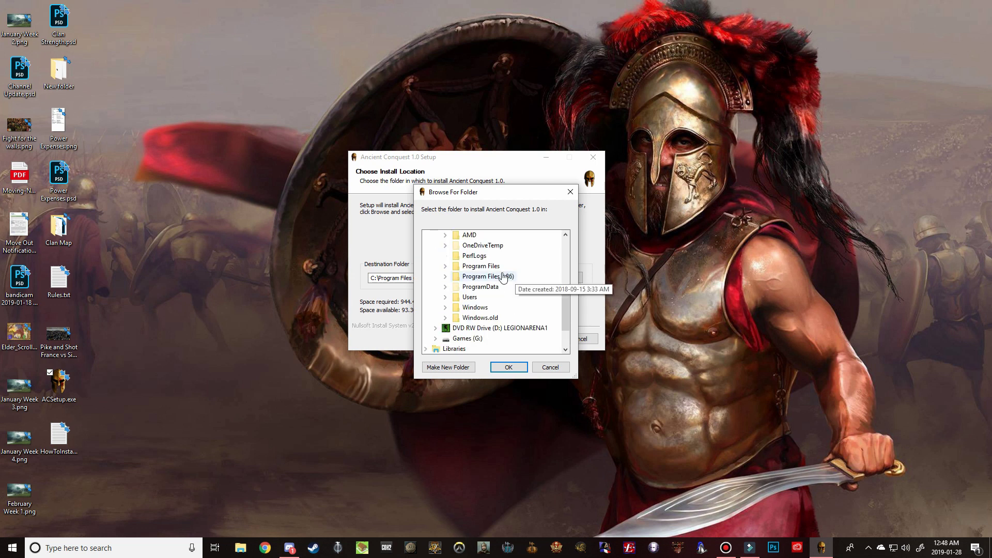
pyautogui.doubleClick(506, 279)
pyautogui.scroll(-5, 528, 274)
pyautogui.doubleClick(528, 286)
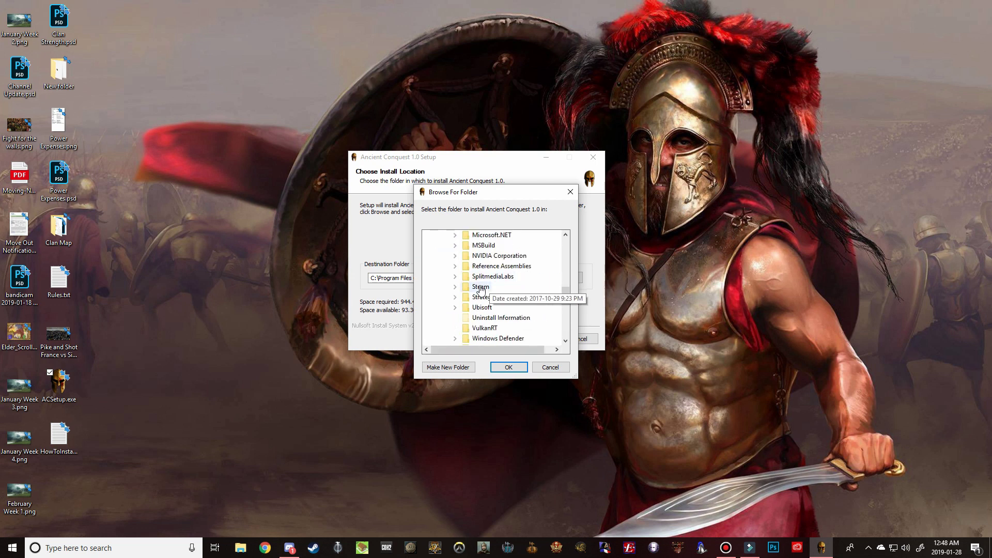
pyautogui.scroll(-4, 528, 288)
pyautogui.doubleClick(505, 284)
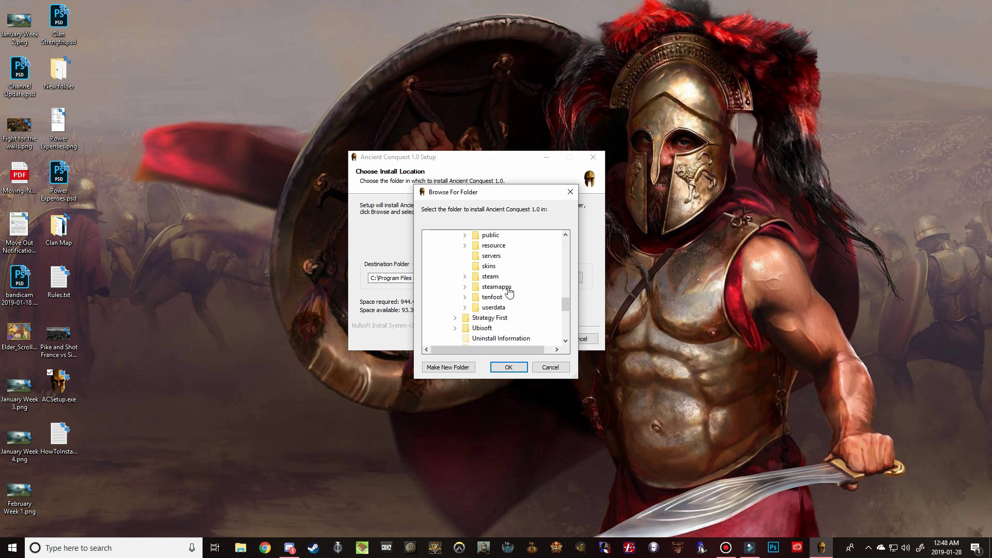
pyautogui.doubleClick(519, 278)
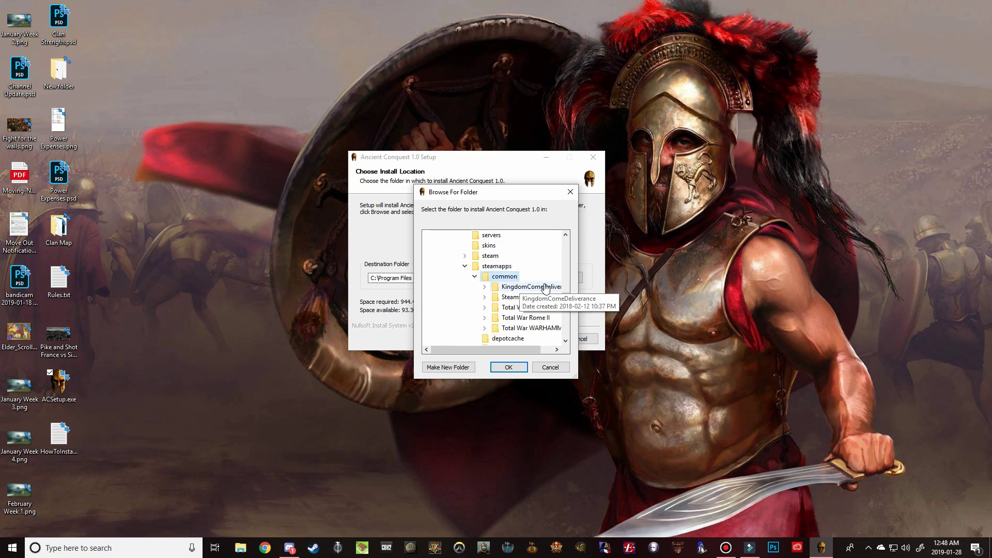
pyautogui.scroll(-1, 527, 294)
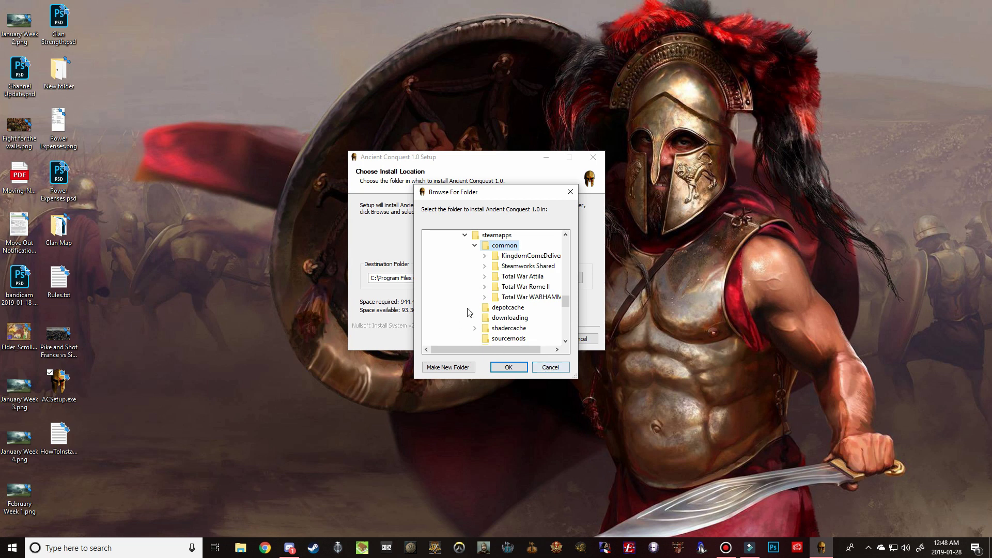
# - Collapse the C: drive and choose G:\Steam Games\steamapps\common\Medieval II Total War\mods as the install location
pyautogui.scroll(13, 461, 316)
pyautogui.scroll(-3, 434, 272)
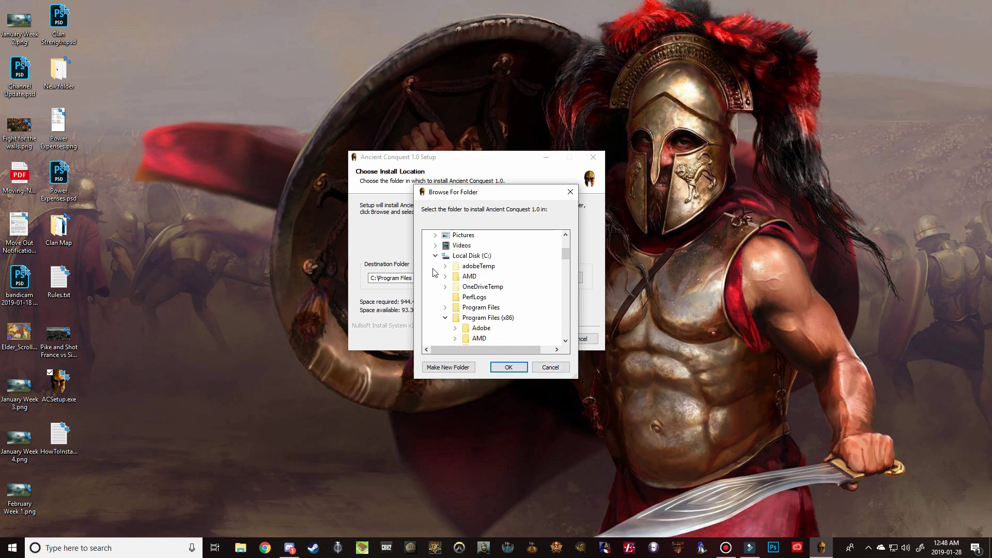
pyautogui.click(435, 257)
pyautogui.doubleClick(511, 296)
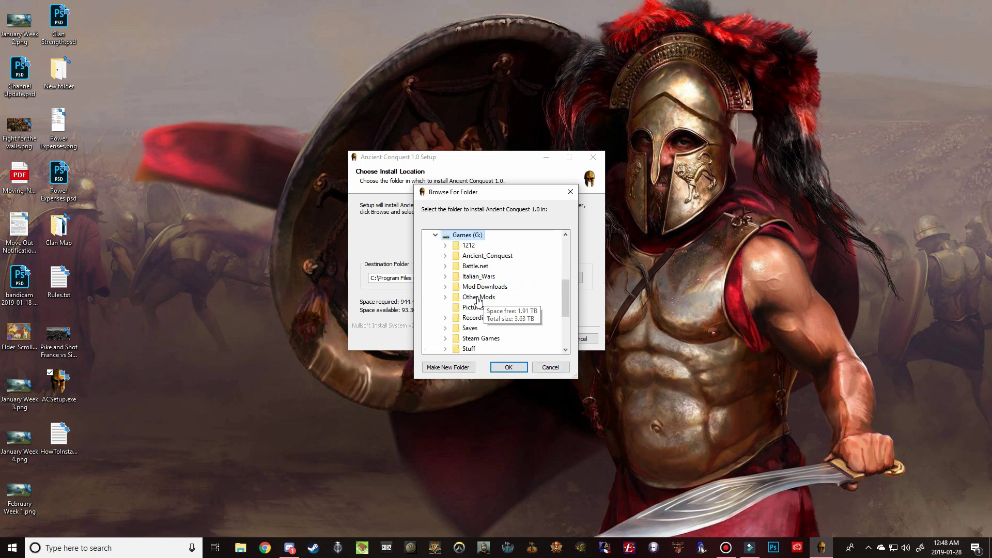
pyautogui.doubleClick(481, 338)
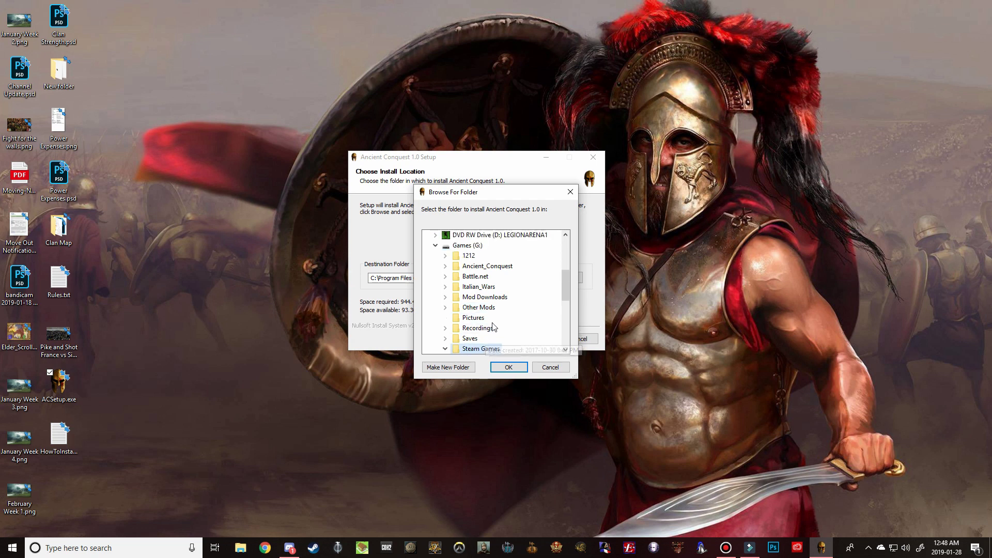
pyautogui.scroll(-3, 520, 343)
pyautogui.doubleClick(509, 276)
pyautogui.doubleClick(506, 287)
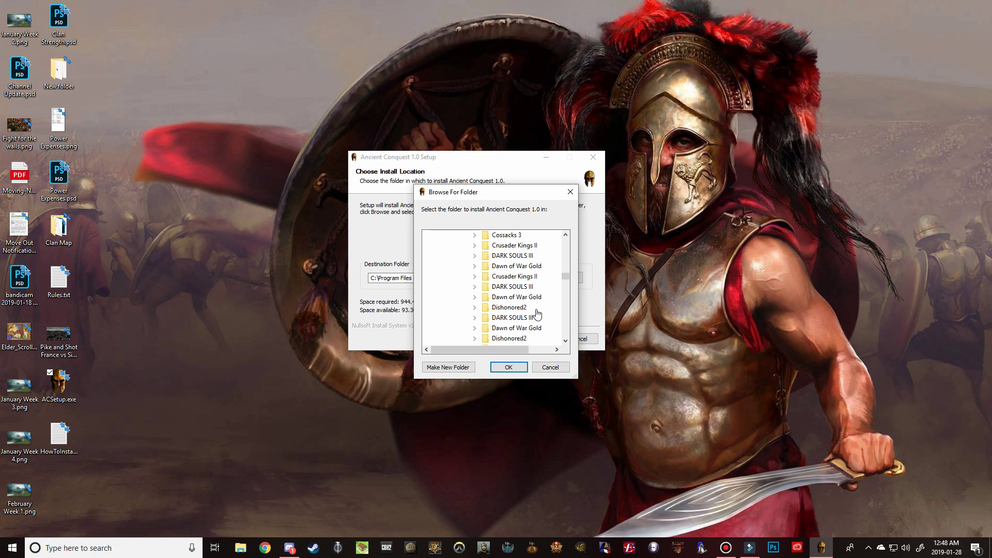
pyautogui.scroll(-1, 538, 312)
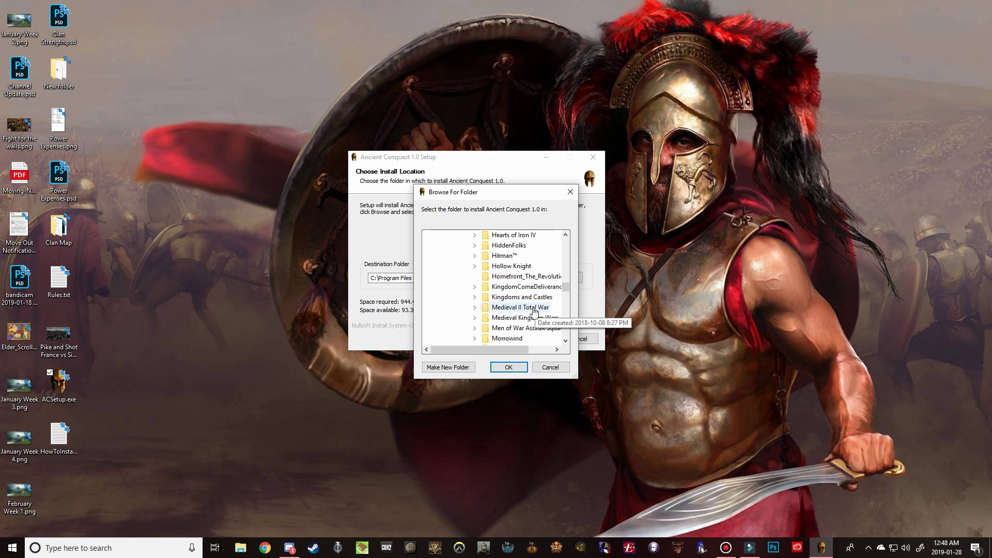
pyautogui.click(532, 308)
pyautogui.click(509, 309)
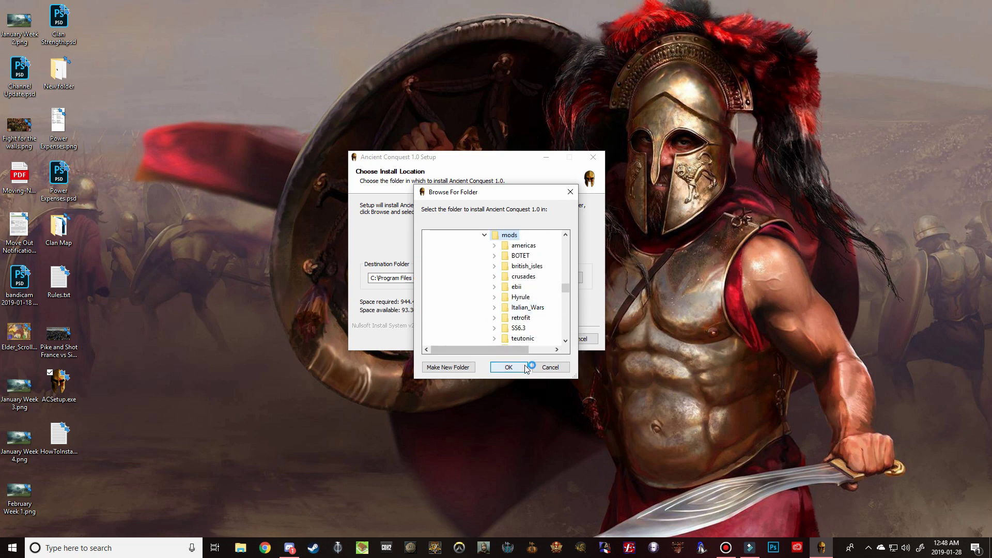
pyautogui.click(509, 367)
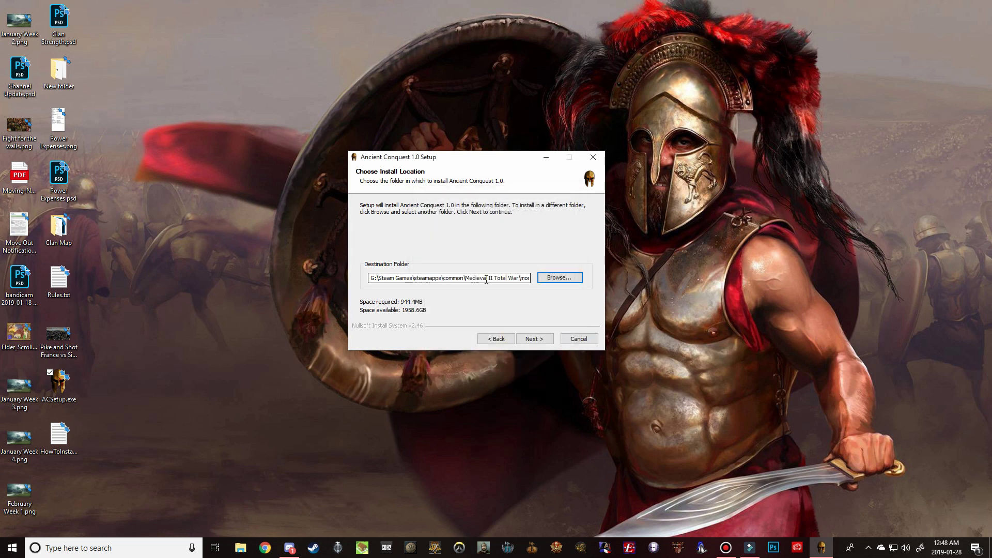
# - Check the destination path through to its end, past the mods folder
pyautogui.click(522, 280)
pyautogui.press('Right')
pyautogui.press('Right')
pyautogui.press('Right')
pyautogui.press('Right')
pyautogui.press('Right')
pyautogui.press('Right')
pyautogui.press('Right')
pyautogui.press('Right')
pyautogui.press('Right')
pyautogui.press('Right')
pyautogui.press('Right')
pyautogui.press('Right')
pyautogui.press('Right')
pyautogui.press('Right')
pyautogui.press('Right')
pyautogui.press('Right')
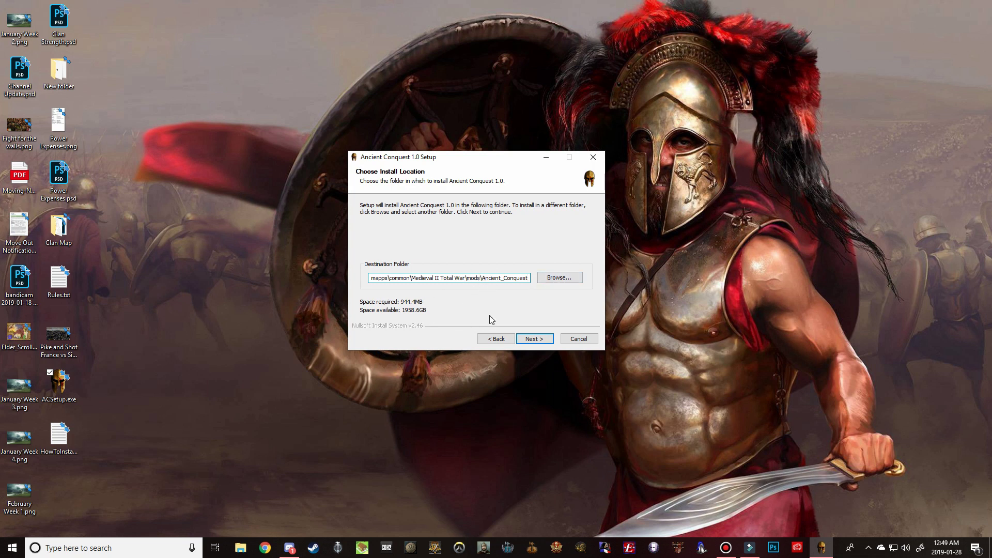
# - Install Ancient Conquest 1.0 to the chosen destination and finish the setup wizard with Show Readme turned off
pyautogui.click(546, 340)
pyautogui.click(547, 340)
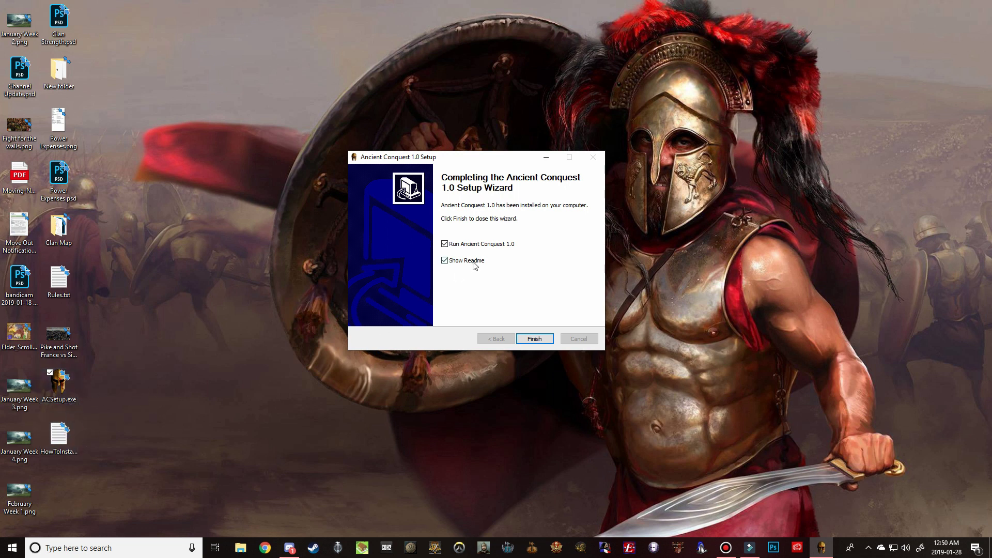
pyautogui.click(445, 261)
pyautogui.click(535, 338)
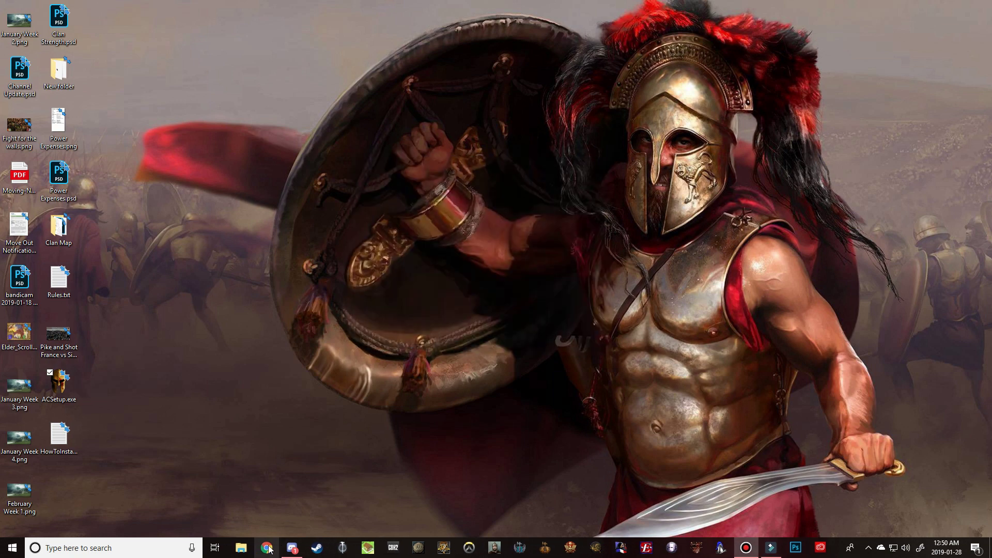
# - Open G:\Steam Games\steamapps\common in File Explorer
pyautogui.click(241, 548)
pyautogui.scroll(-1, 279, 360)
pyautogui.click(284, 341)
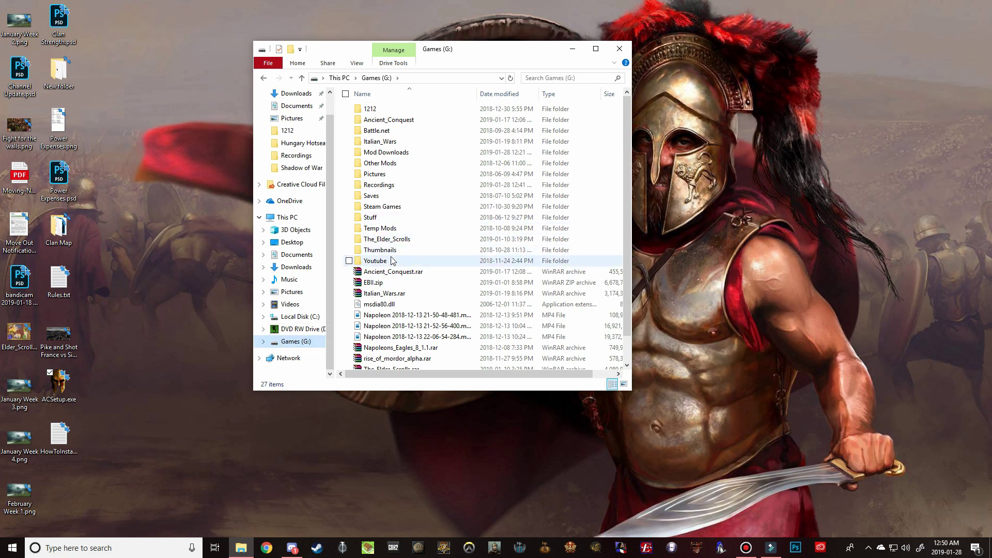
pyautogui.doubleClick(388, 206)
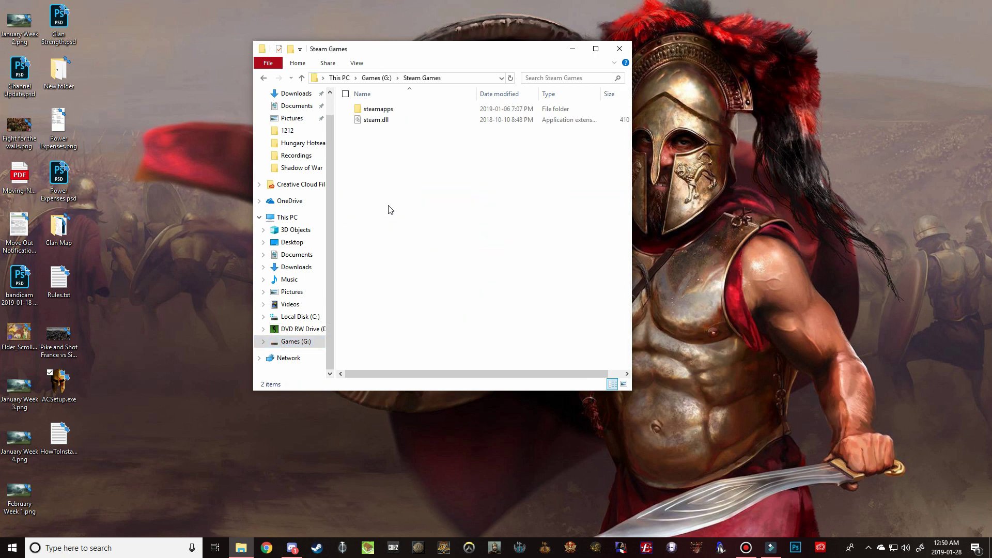
pyautogui.doubleClick(379, 108)
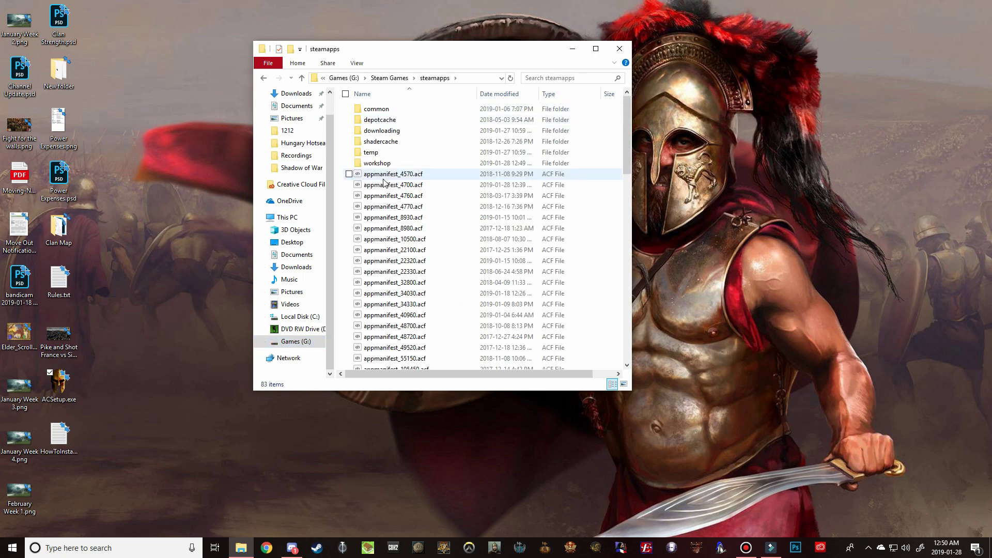
pyautogui.doubleClick(376, 109)
# - Open the Ancient_Conquest folder inside Medieval II Total War\mods to inspect the installed files
pyautogui.scroll(-6, 398, 205)
pyautogui.scroll(1, 400, 201)
pyautogui.scroll(-2, 403, 178)
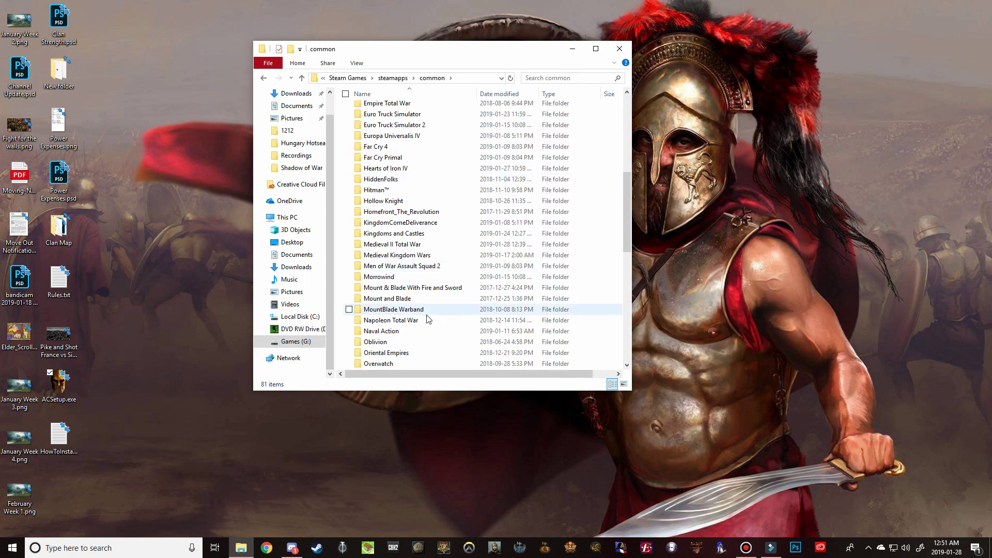
pyautogui.doubleClick(393, 243)
pyautogui.doubleClick(387, 176)
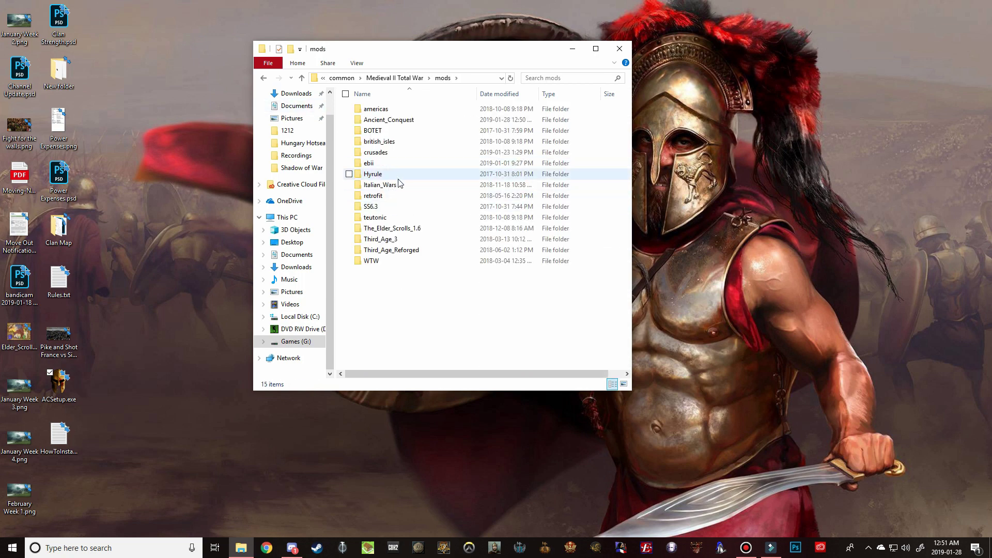
pyautogui.doubleClick(395, 120)
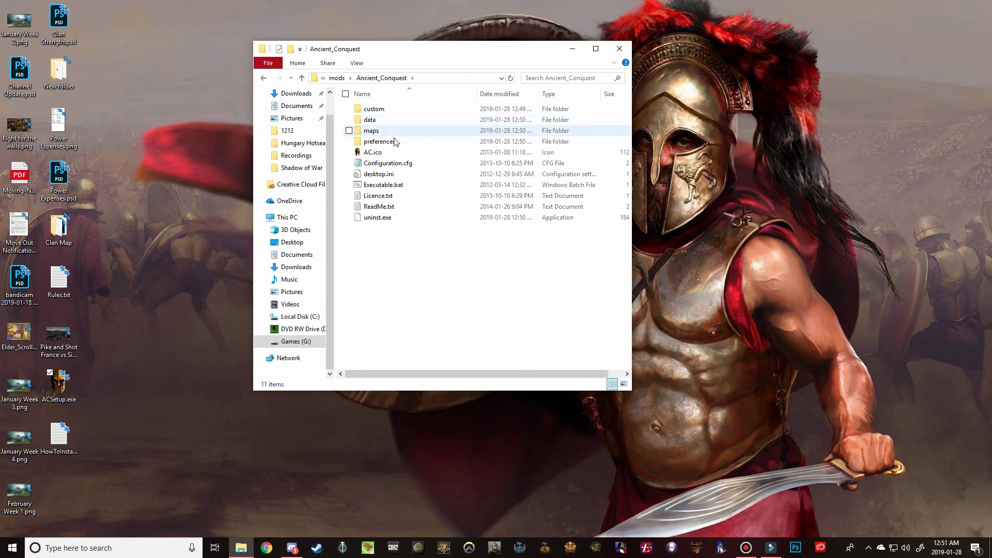
pyautogui.moveTo(390, 264); pyautogui.dragTo(411, 110)
pyautogui.click(470, 269)
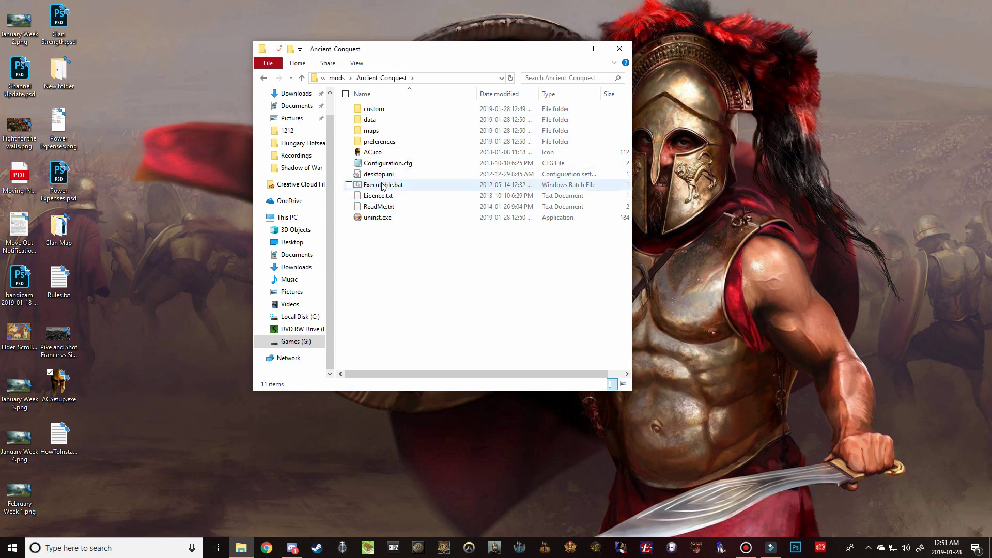
# - Create a shortcut to Executable.bat and place it on the desktop, moving the folder window clear of the desktop icons
pyautogui.click(363, 187)
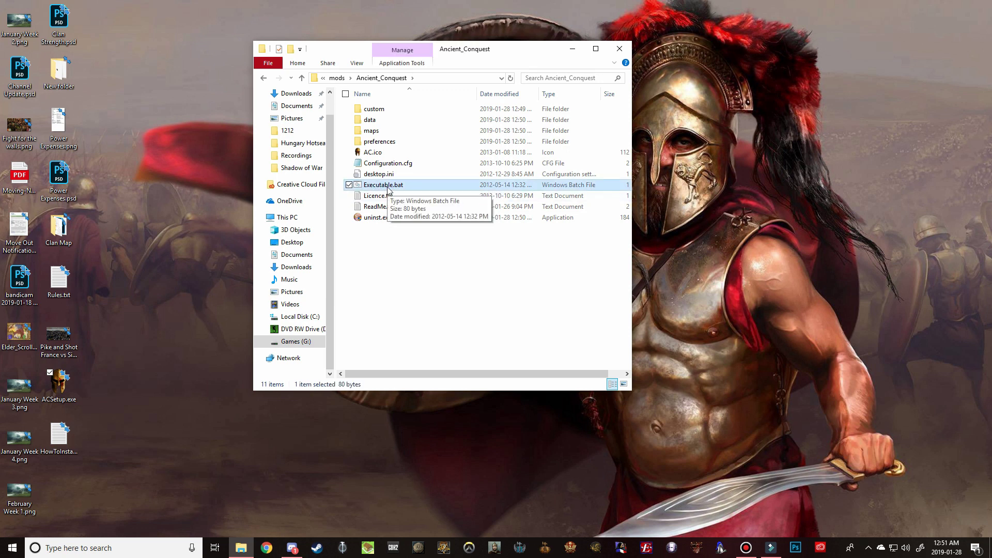
pyautogui.moveTo(481, 49); pyautogui.dragTo(643, 34)
pyautogui.rightClick(545, 172)
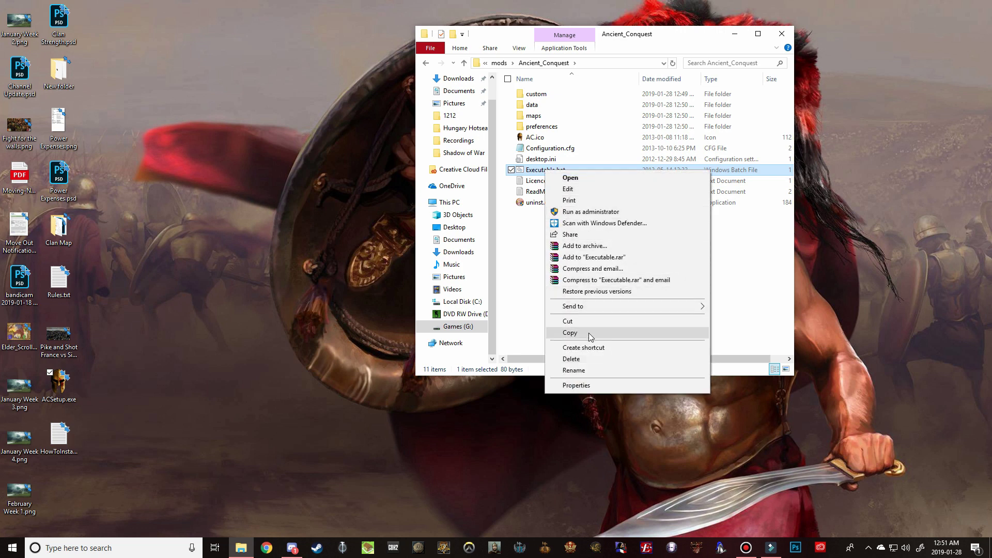
pyautogui.click(587, 348)
pyautogui.moveTo(571, 180); pyautogui.dragTo(129, 365)
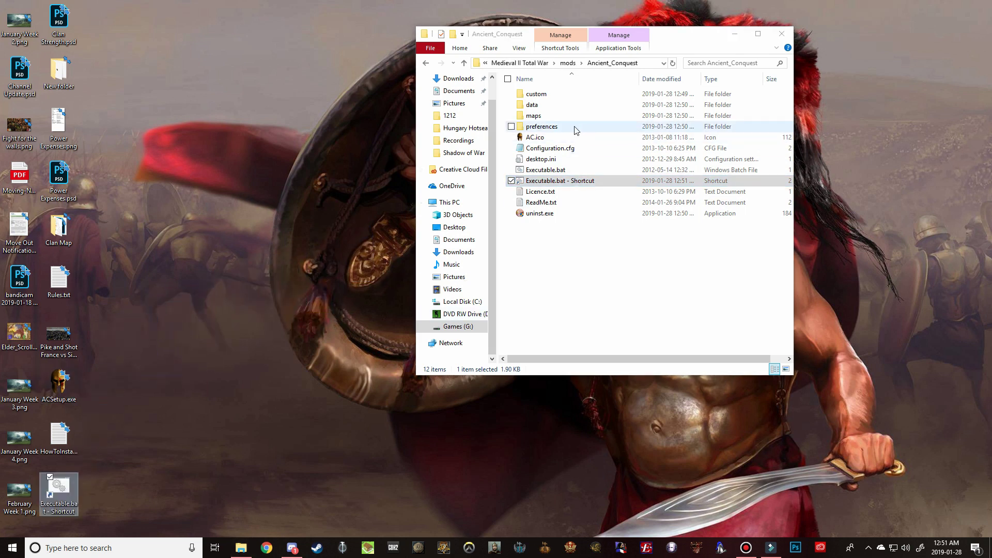
# - Open the properties of the desktop shortcut to Executable.bat and bring up its icon selection
pyautogui.rightClick(58, 500)
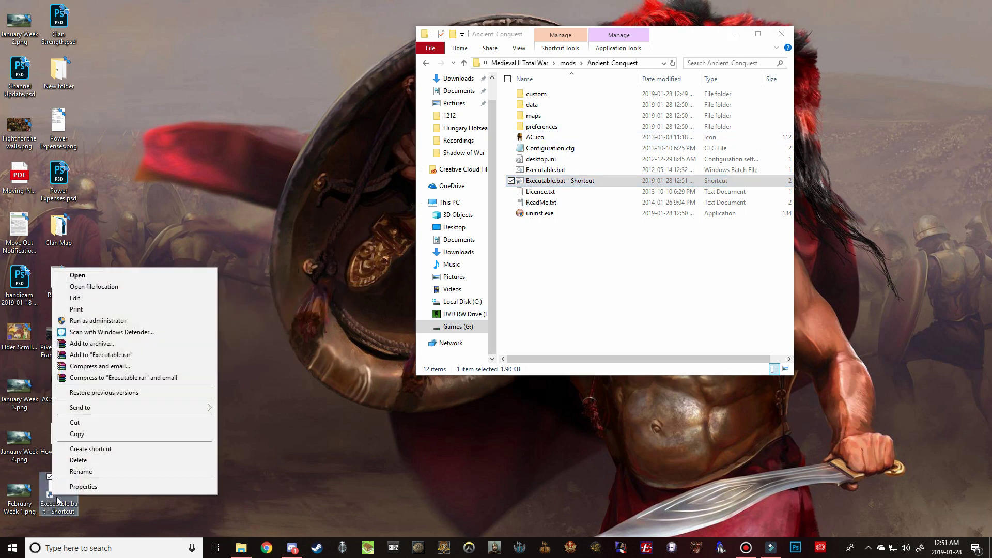
pyautogui.click(82, 486)
pyautogui.moveTo(162, 268); pyautogui.dragTo(238, 134)
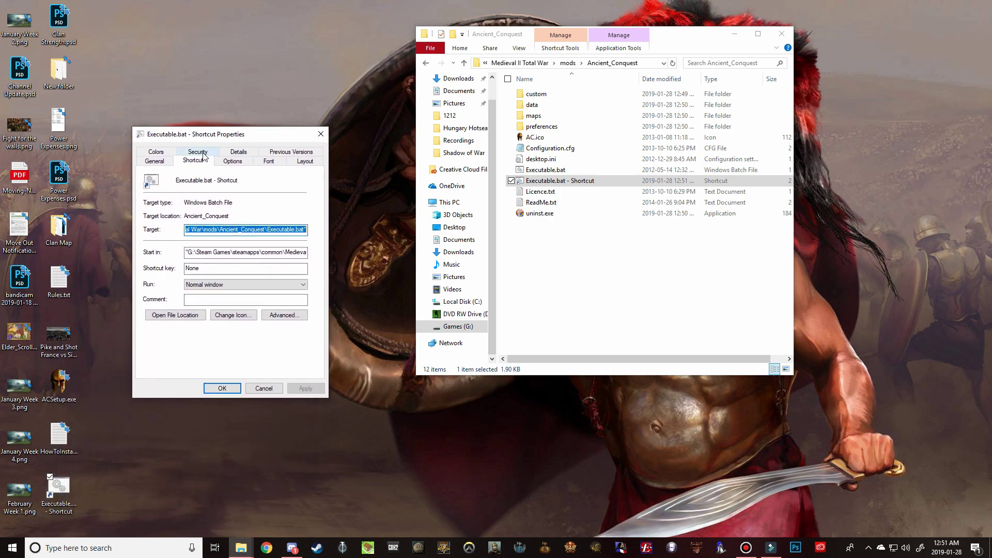
pyautogui.click(232, 319)
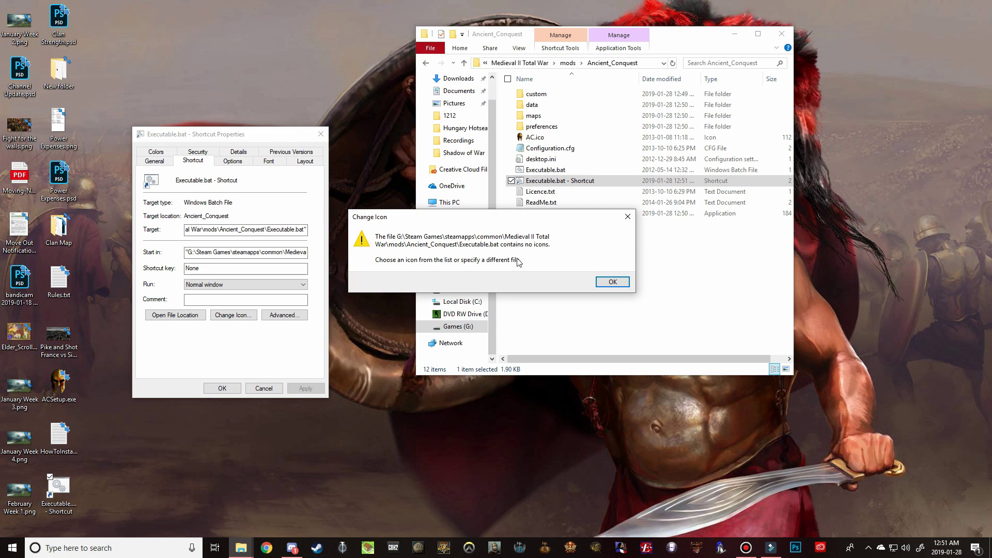
pyautogui.click(612, 282)
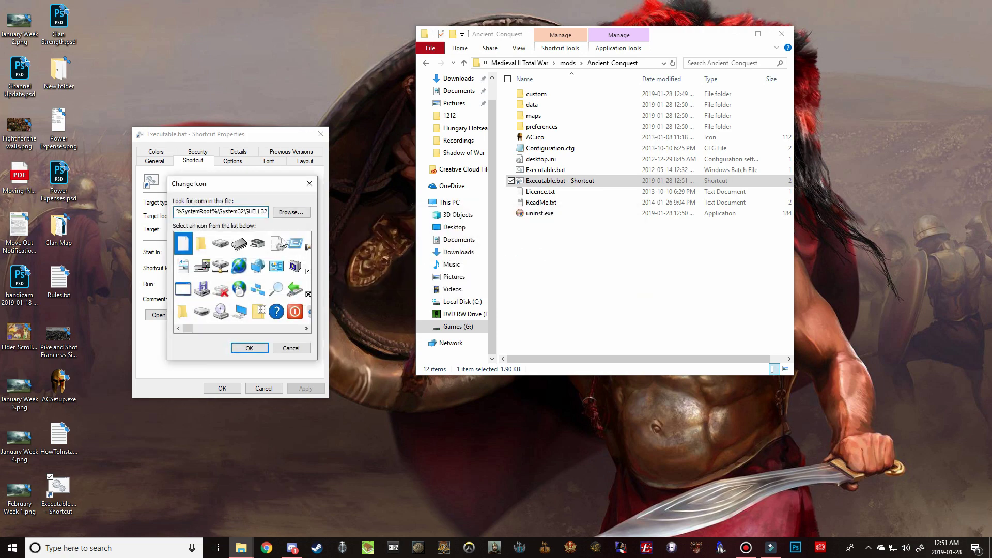
# - Browse for an icon file in G:\Steam Games\steamapps\common\Medieval II Total War\mods\Ancient_Conquest
pyautogui.click(291, 212)
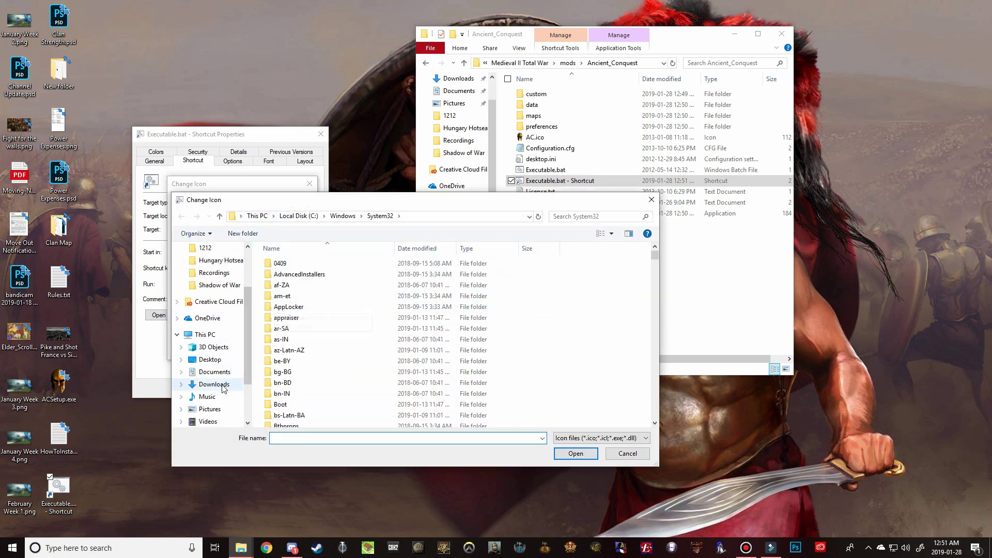
pyautogui.scroll(-3, 223, 389)
pyautogui.click(214, 392)
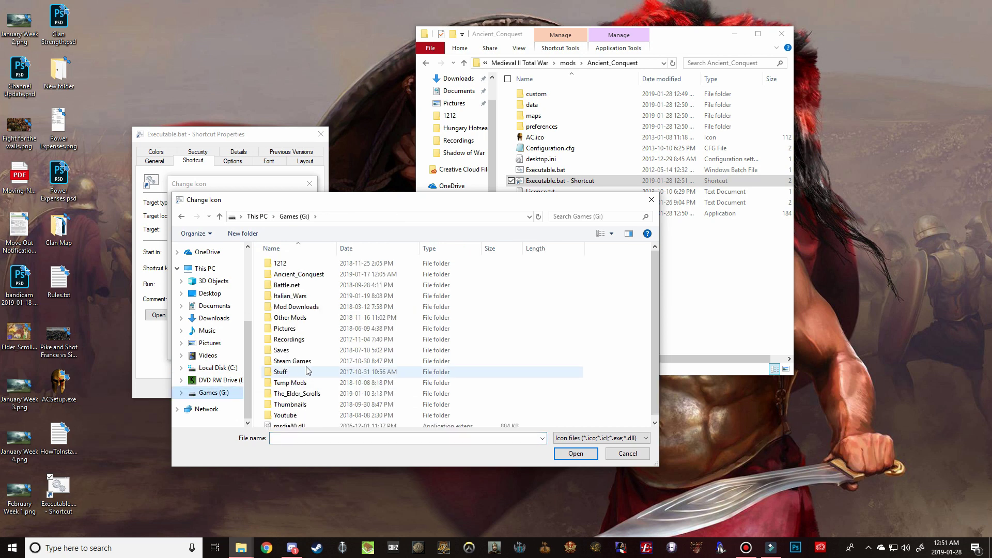
pyautogui.scroll(-1, 308, 362)
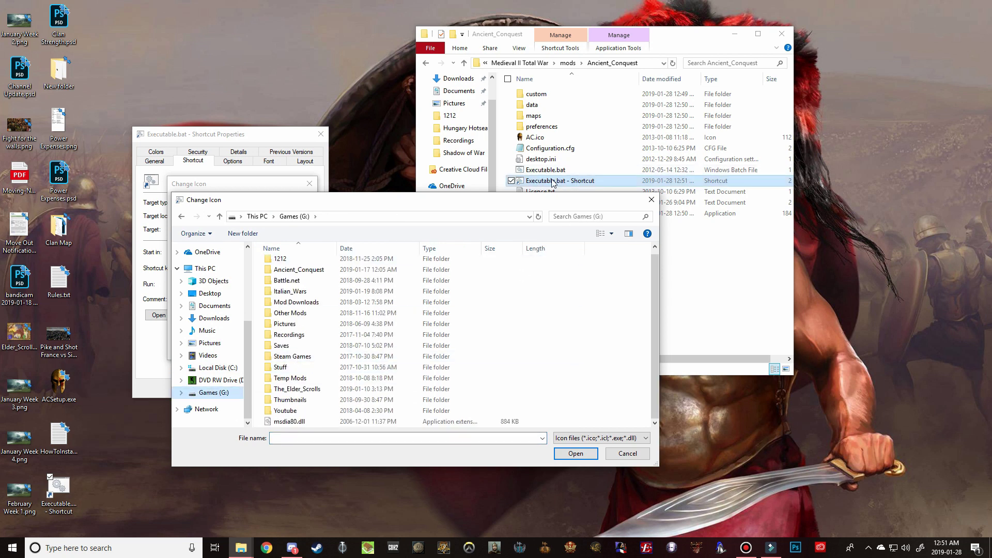
pyautogui.doubleClick(299, 356)
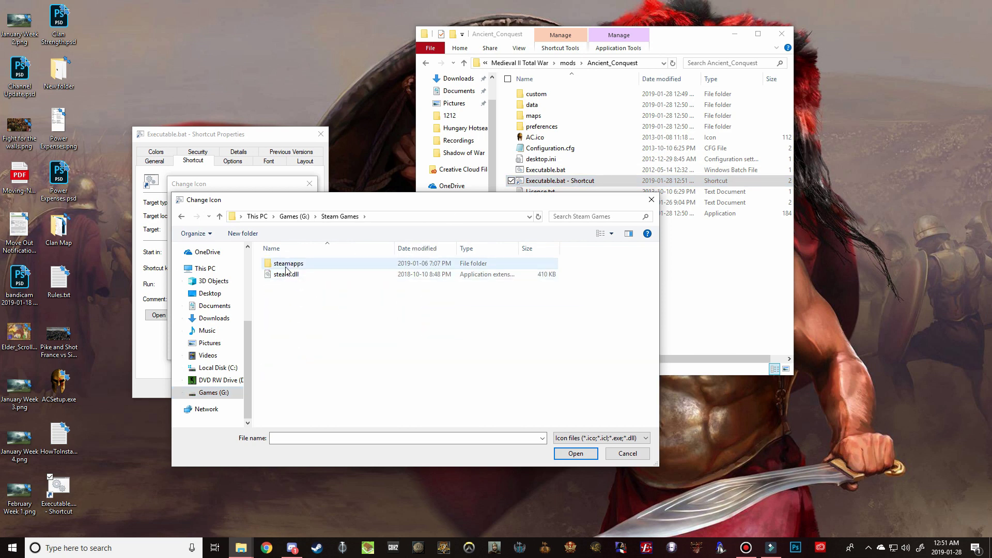
pyautogui.doubleClick(287, 265)
pyautogui.doubleClick(309, 264)
pyautogui.scroll(-5, 327, 358)
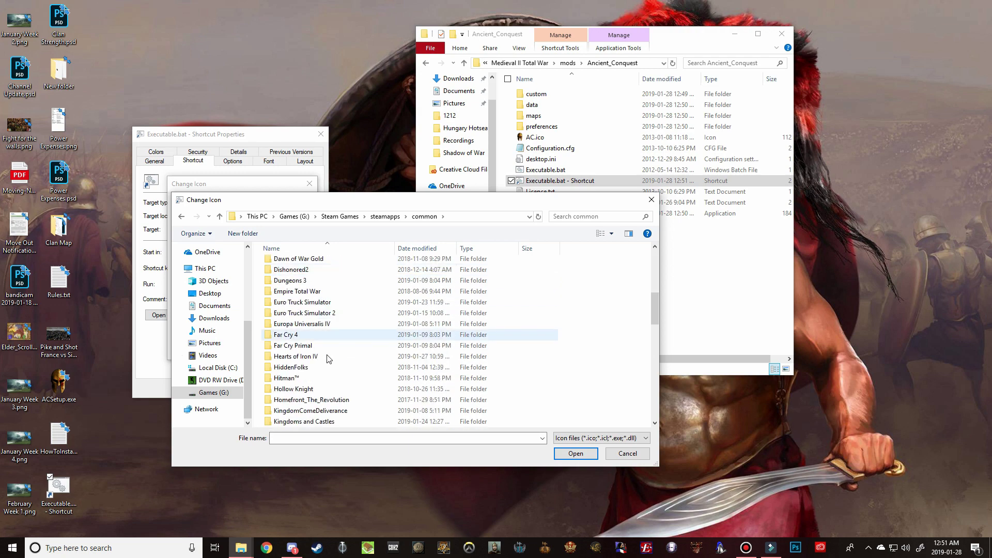
pyautogui.scroll(-5, 313, 383)
pyautogui.scroll(5, 314, 375)
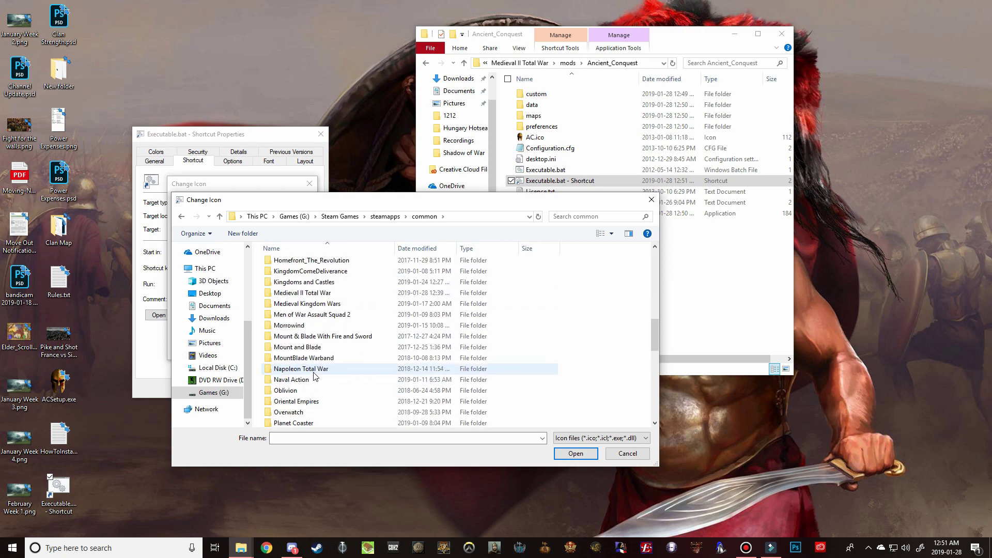
pyautogui.doubleClick(338, 310)
pyautogui.scroll(-1, 336, 310)
pyautogui.doubleClick(304, 306)
pyautogui.doubleClick(296, 274)
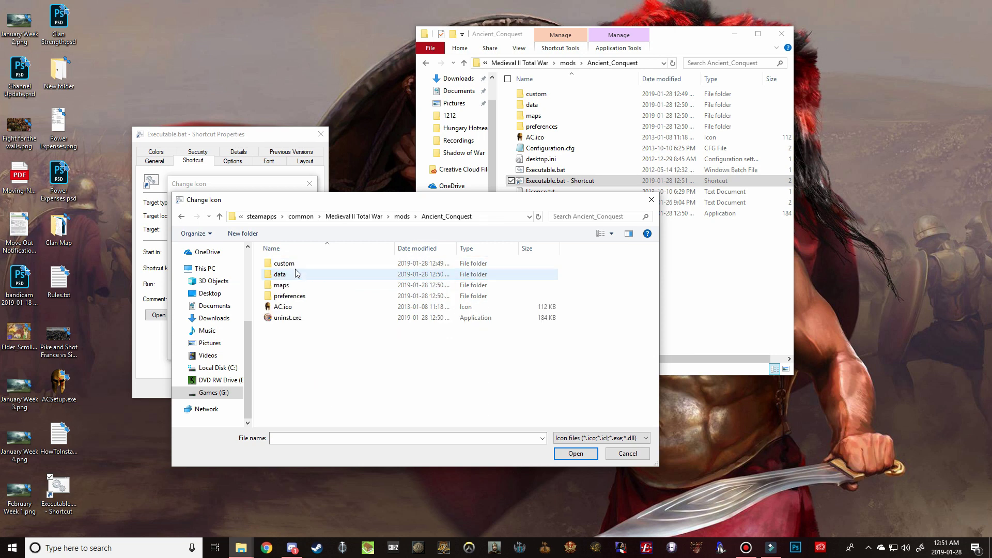
# - Choose AC.ico as the shortcut's icon and save the shortcut properties
pyautogui.click(279, 307)
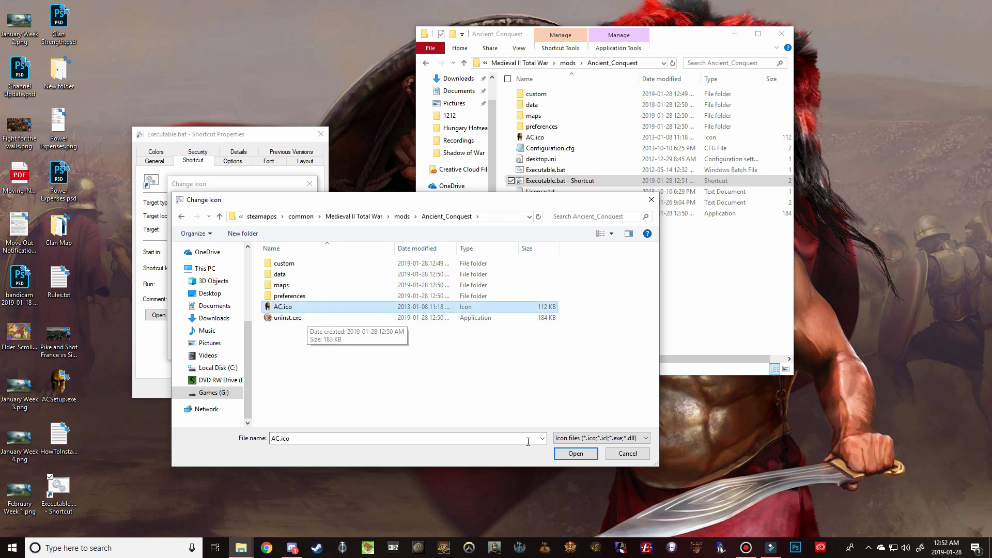
pyautogui.click(575, 453)
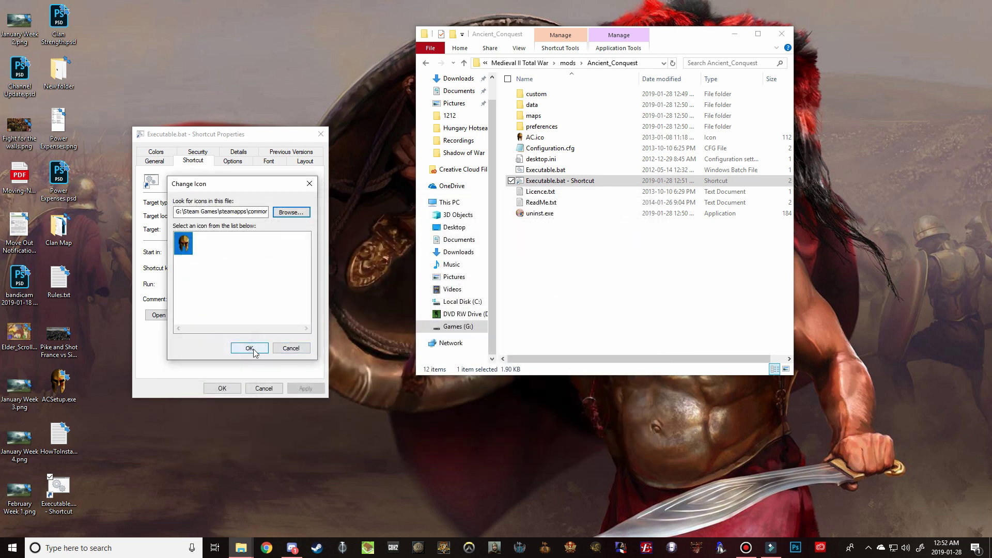
pyautogui.click(250, 348)
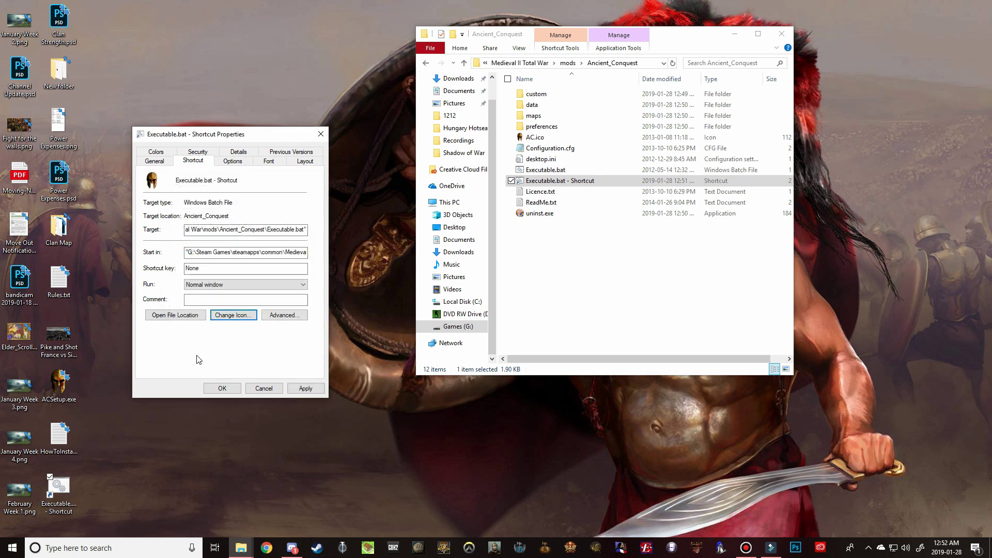
pyautogui.click(232, 392)
# - Move the desktop shortcut to the top of the third icon column and delete the extra Executable.bat shortcut from the Ancient_Conquest folder
pyautogui.moveTo(64, 510); pyautogui.dragTo(221, 71)
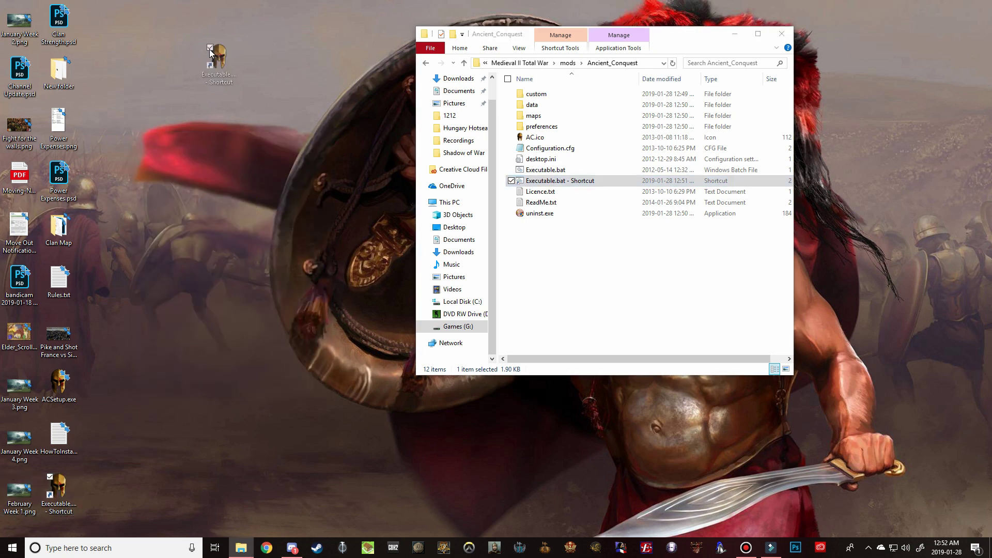
pyautogui.click(547, 184)
pyautogui.press('Delete')
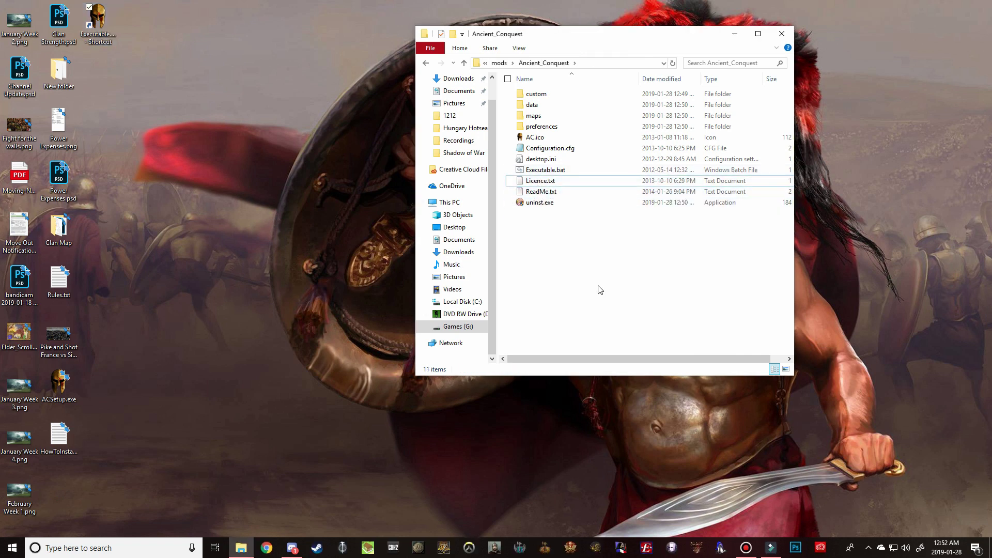
pyautogui.moveTo(603, 254); pyautogui.dragTo(562, 93)
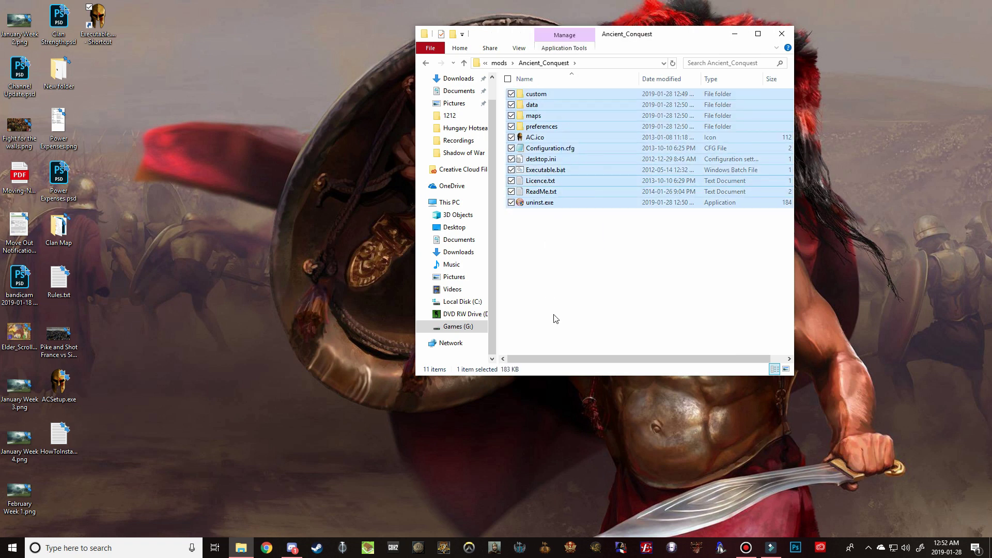
pyautogui.click(555, 320)
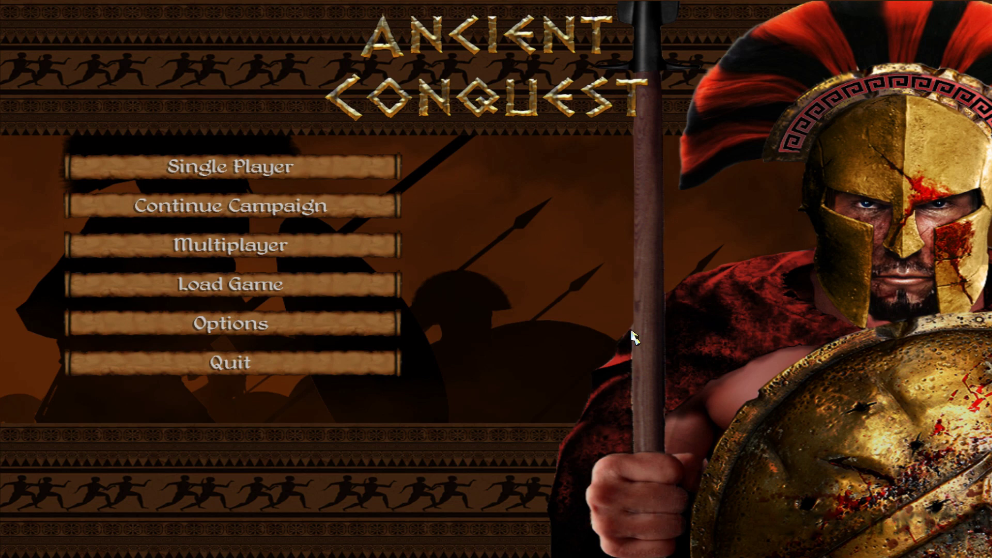
# - Set up a new single-player campaign in the Ancient Conquest game, choose Sparta as the faction and start it
pyautogui.click(232, 173)
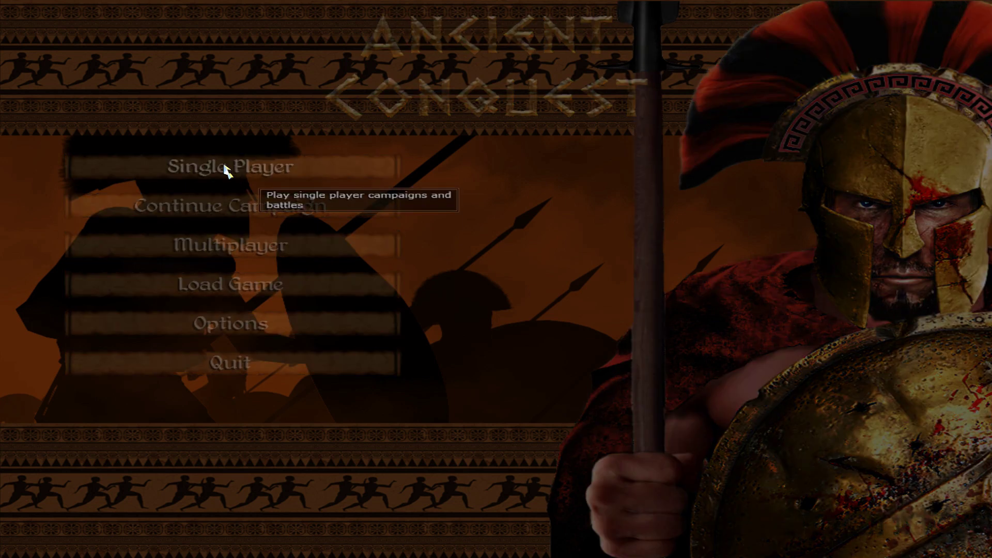
pyautogui.click(234, 169)
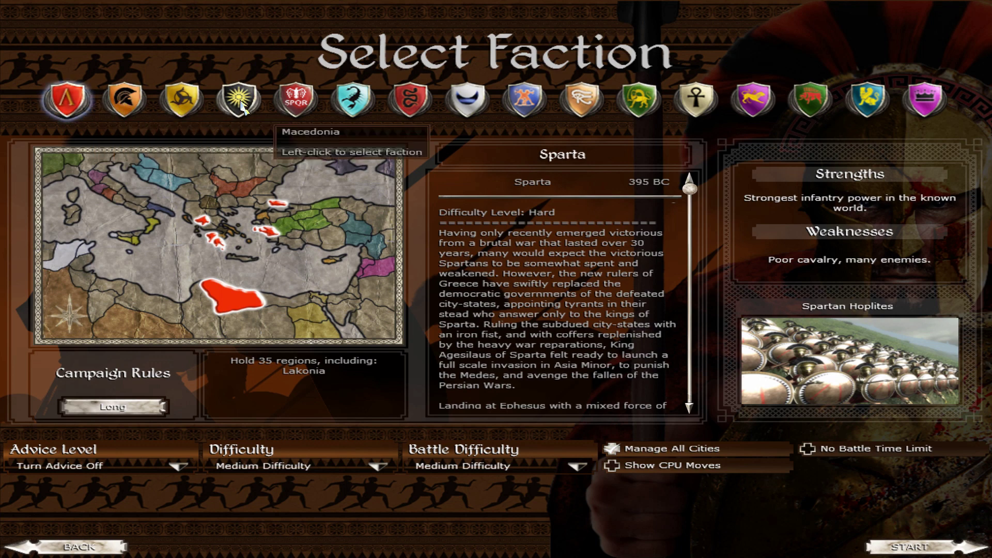
pyautogui.click(295, 107)
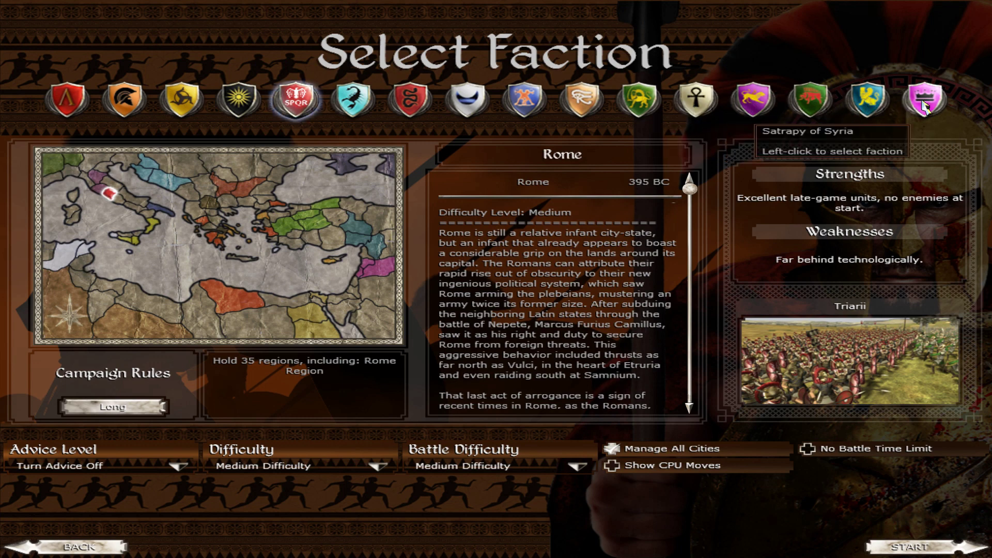
pyautogui.click(67, 101)
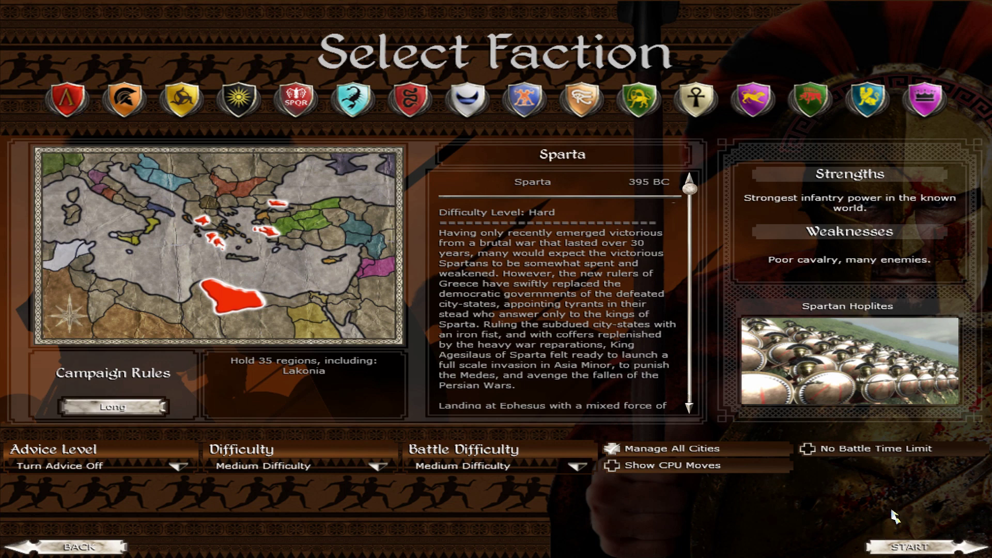
pyautogui.click(902, 545)
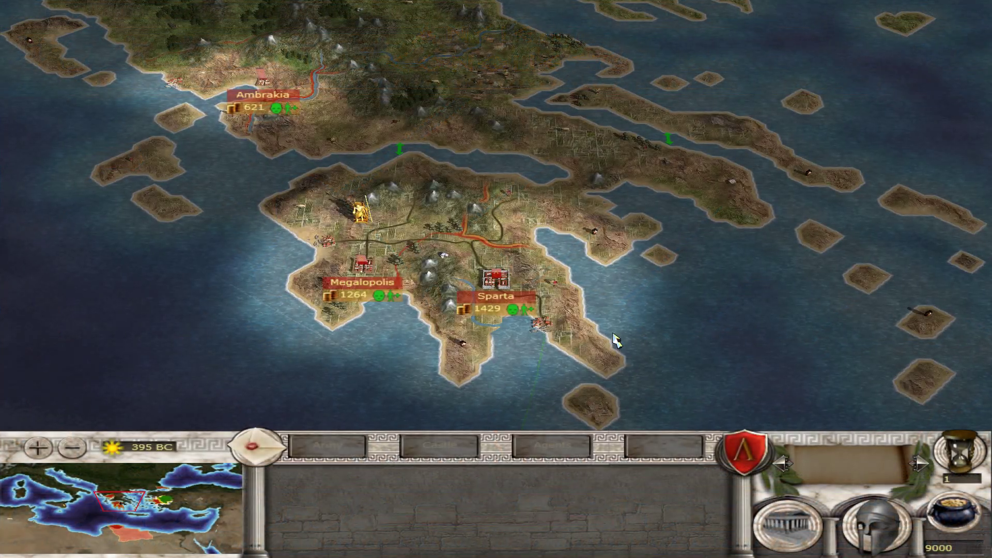
# - Inspect the buildings of Sparta and Megalopolis on the campaign map and the units garrisoned in Megalopolis
pyautogui.scroll(5, 615, 341)
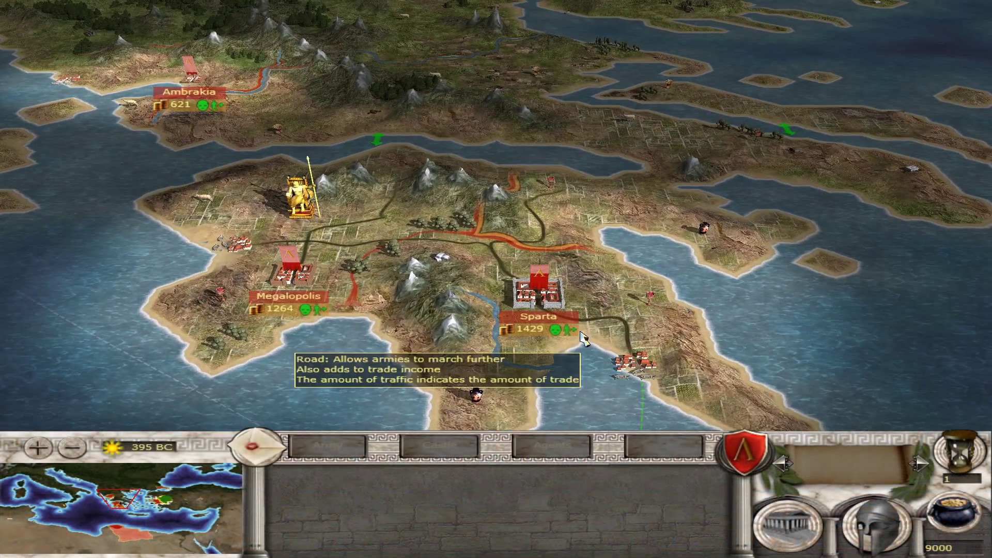
pyautogui.scroll(2, 573, 341)
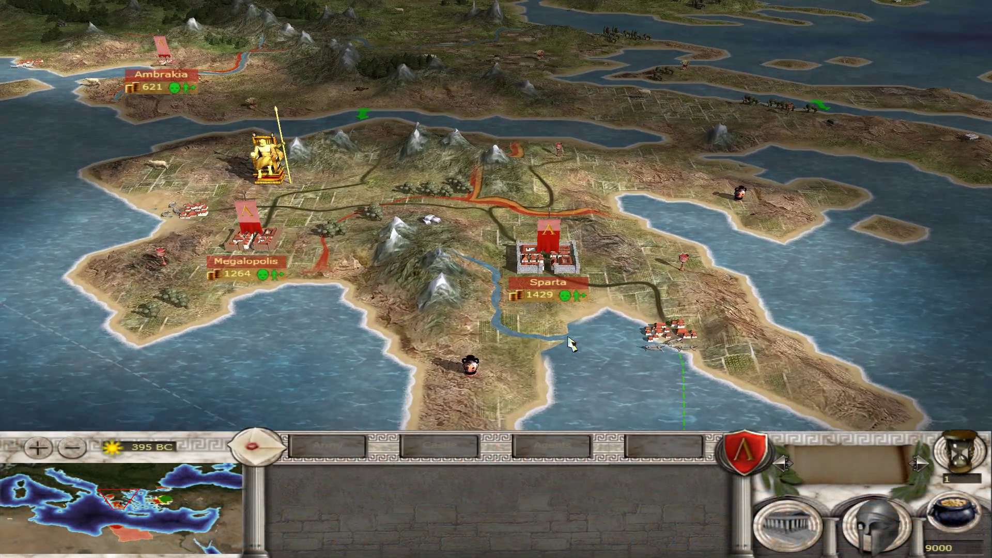
pyautogui.click(543, 254)
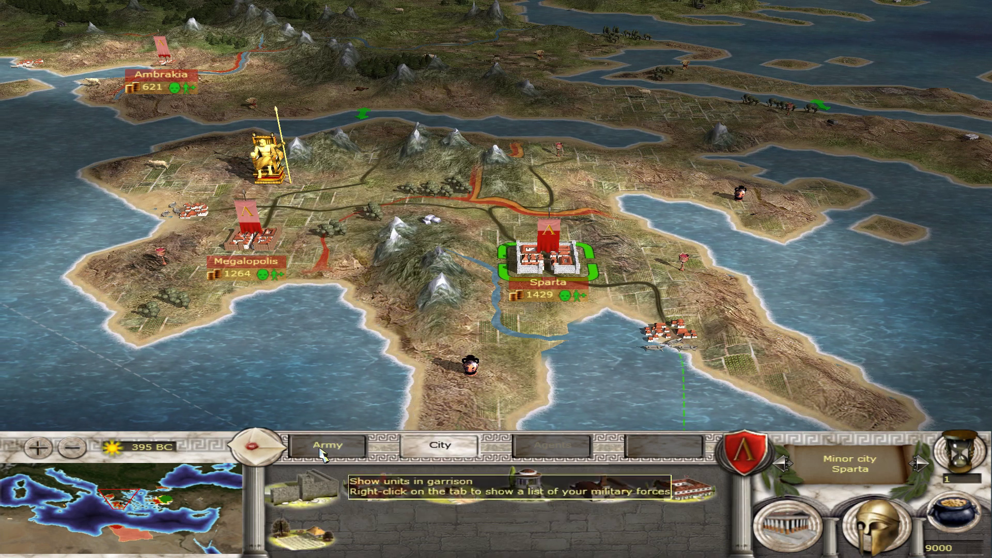
pyautogui.click(440, 445)
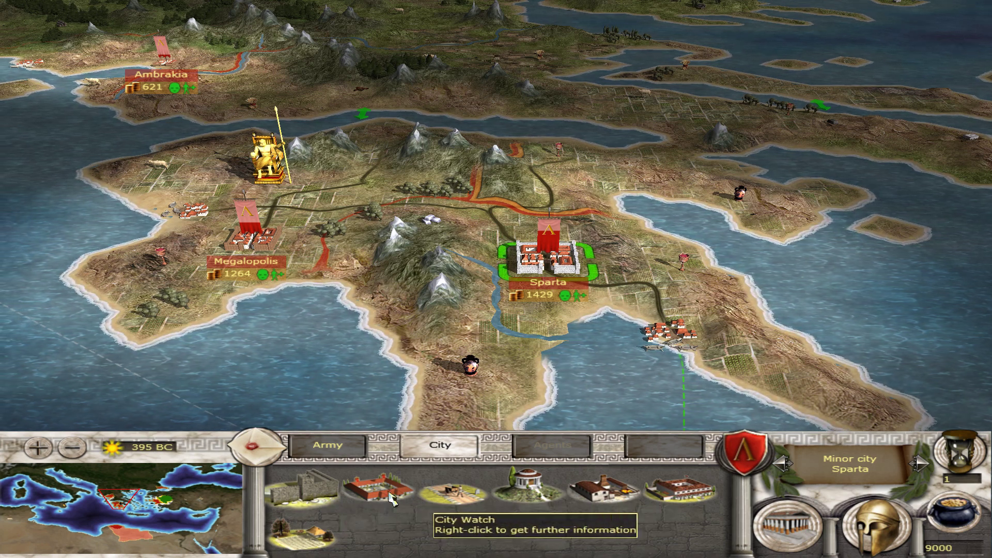
pyautogui.click(253, 237)
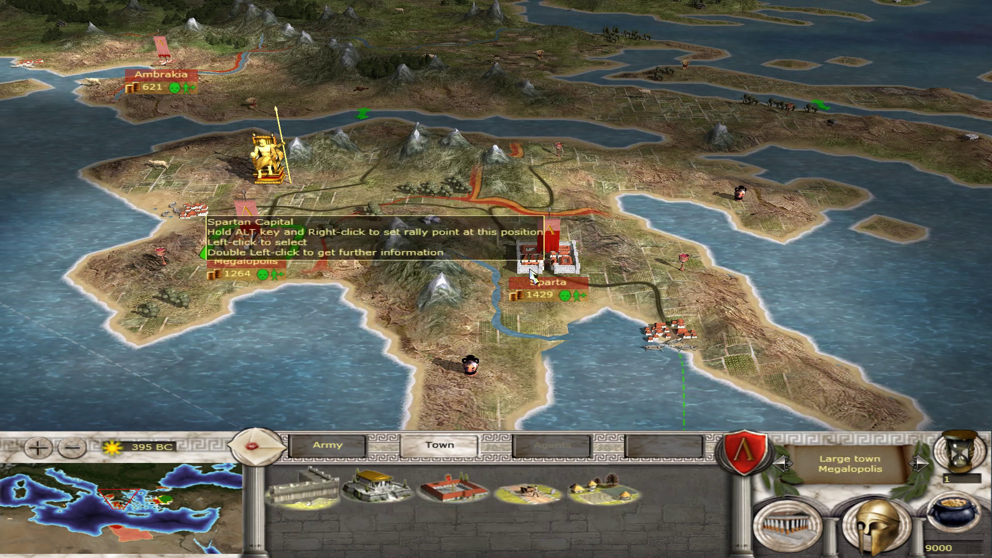
pyautogui.click(328, 445)
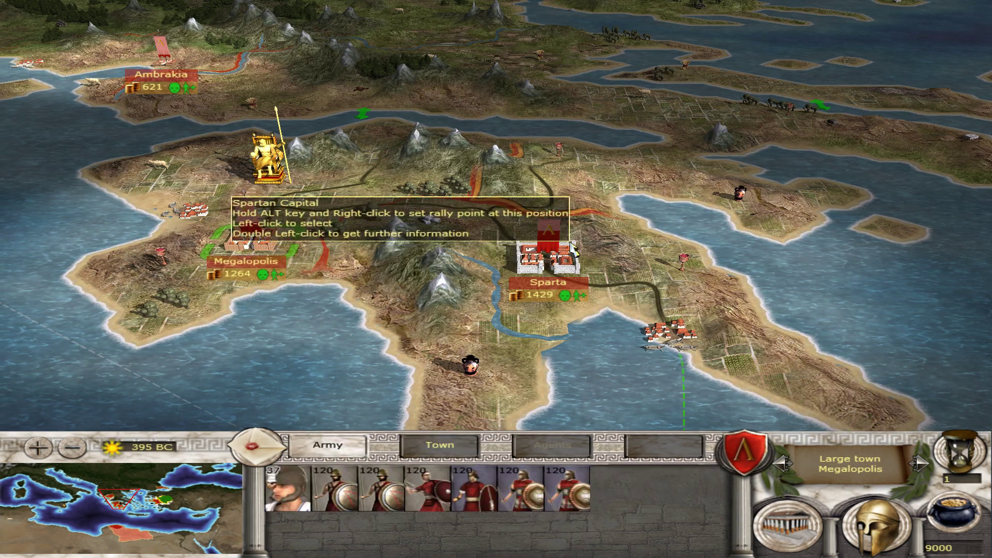
# - Send the whole army garrisoned in Sparta to attack the Athenian town of Corinth and maintain the siege
pyautogui.click(558, 255)
pyautogui.click(290, 495)
pyautogui.keyDown('shift'); pyautogui.click(382, 532); pyautogui.keyUp('shift')
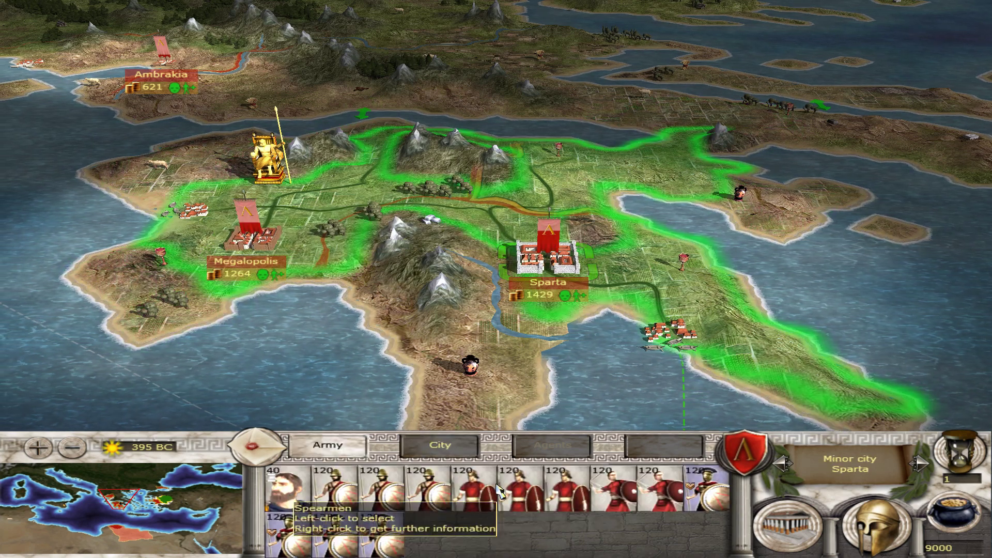
pyautogui.press('w')
pyautogui.press('d')
pyautogui.rightClick(578, 206)
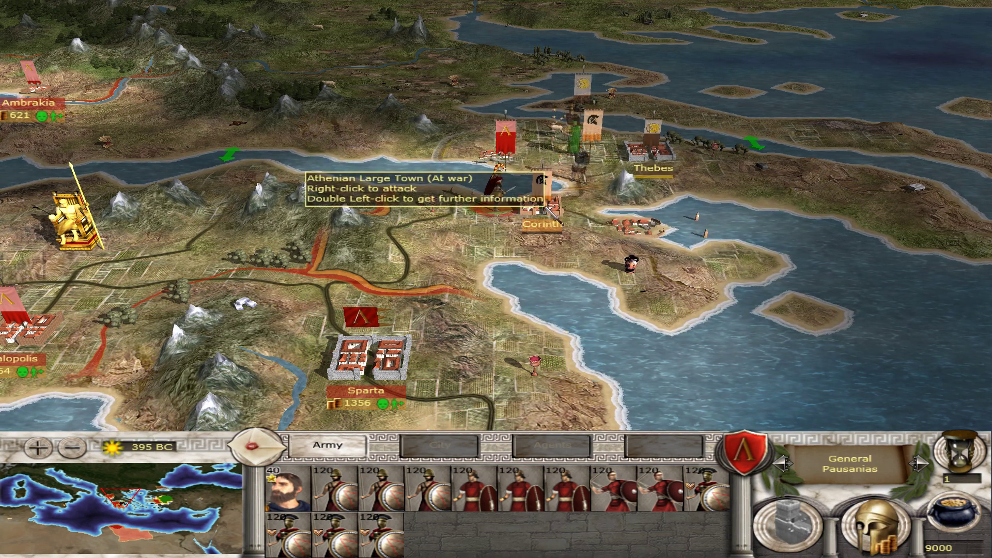
pyautogui.rightClick(546, 209)
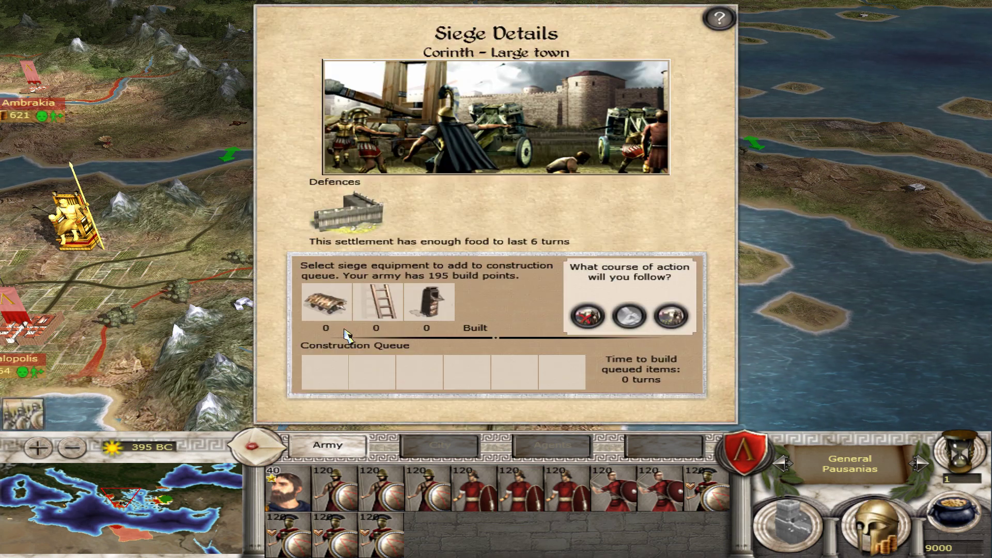
pyautogui.click(629, 316)
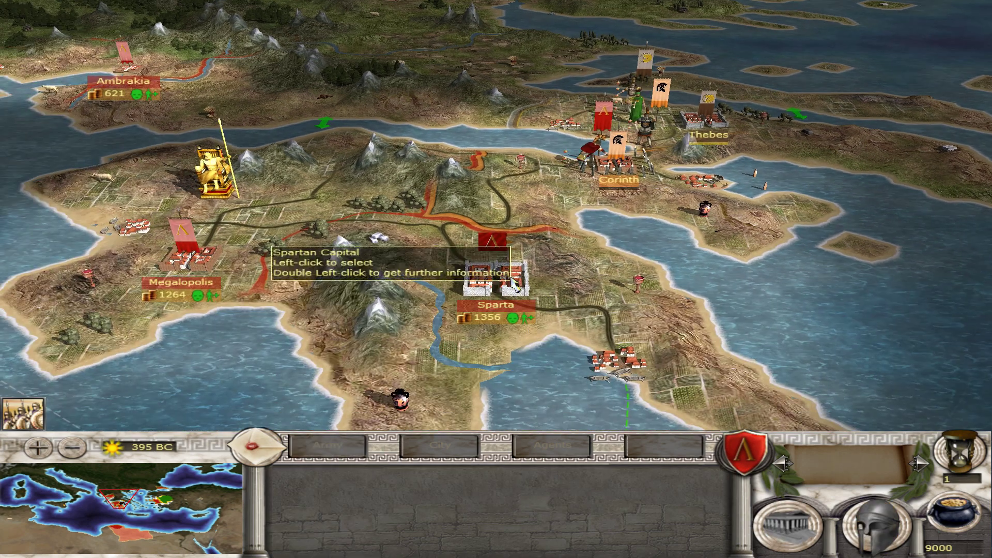
# - Transfer the first two infantry units after the general from the Megalopolis garrison to Sparta
pyautogui.click(189, 258)
pyautogui.click(336, 486)
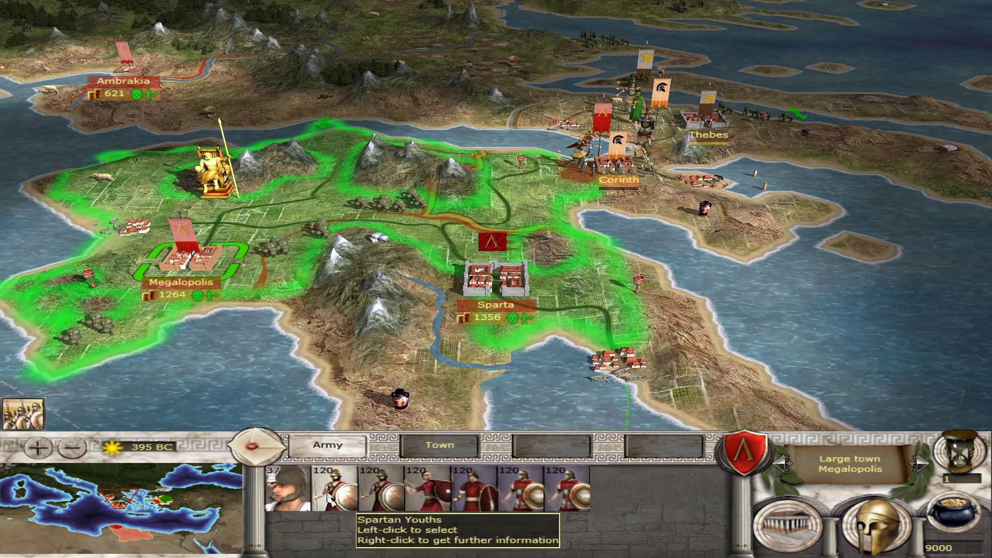
pyautogui.keyDown('ctrl'); pyautogui.click(380, 485); pyautogui.keyUp('ctrl')
pyautogui.click(496, 271)
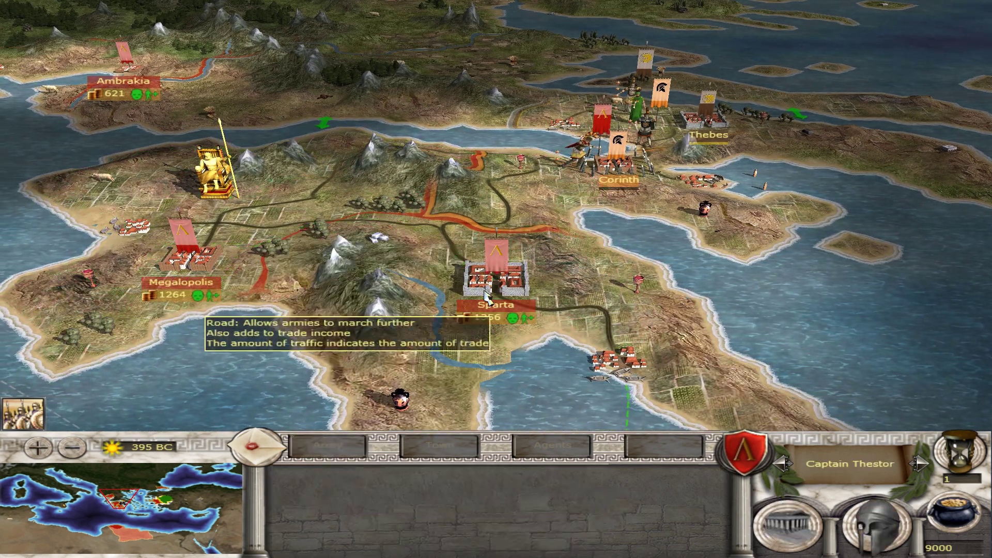
# - End the turn, accept the adoption candidate and show the new mission's target settlement on the map
pyautogui.press('s')
pyautogui.press('d')
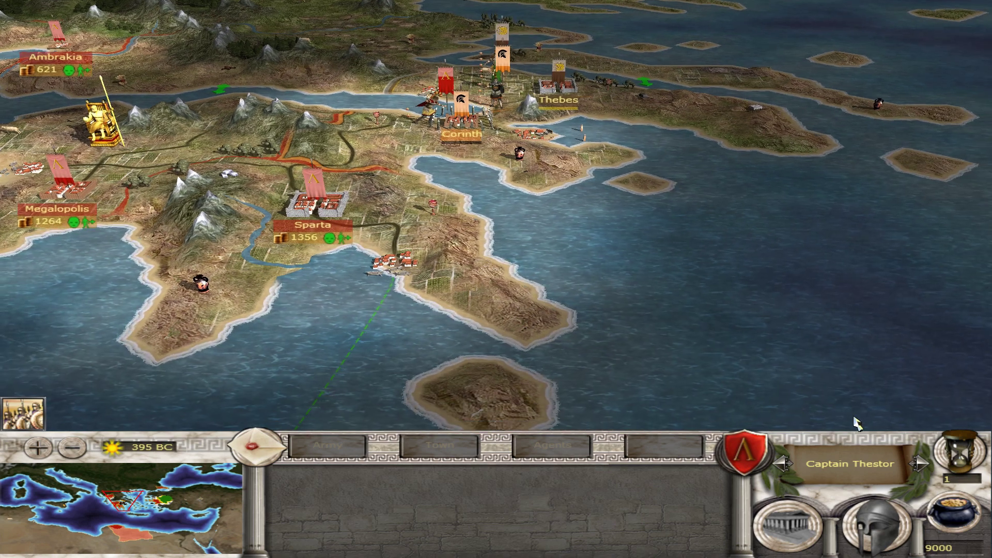
pyautogui.click(957, 453)
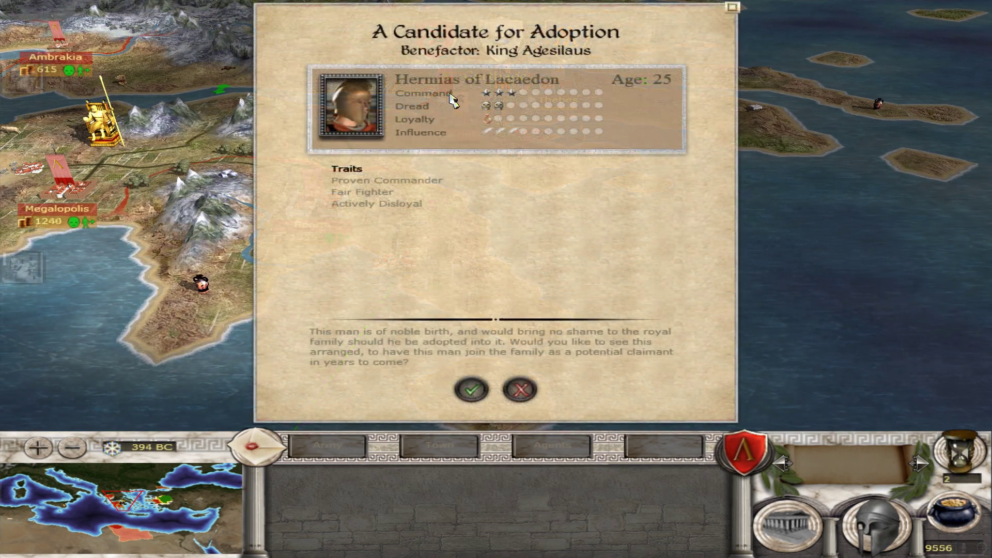
pyautogui.click(471, 389)
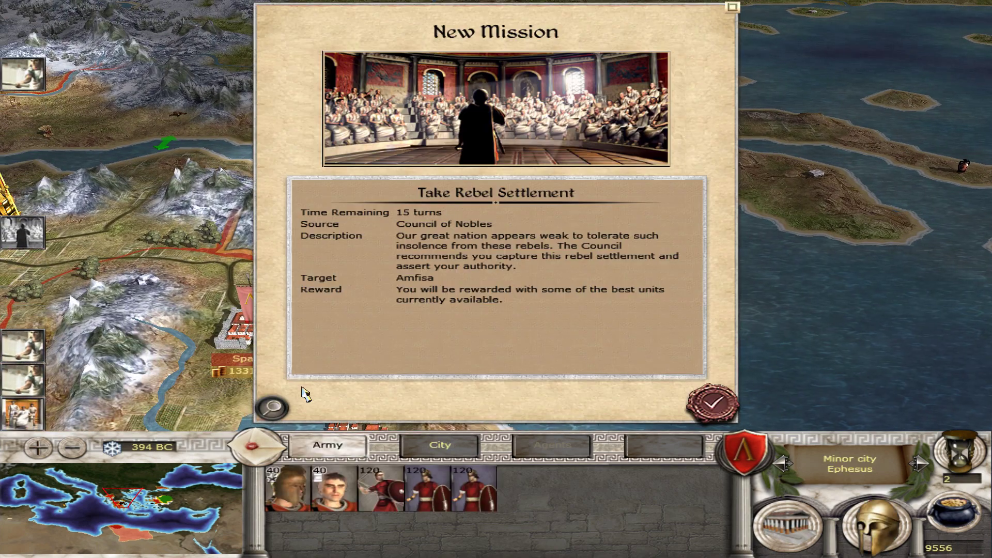
pyautogui.click(273, 406)
pyautogui.press('d')
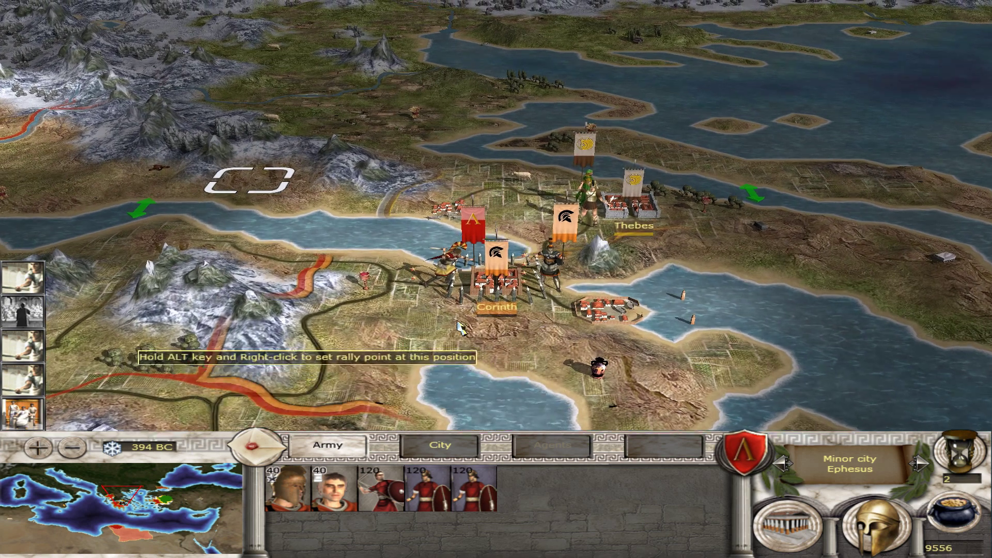
# - Assault besieged Corinth with the general's army, resolve the battle automatically and occupy the captured town
pyautogui.click(447, 262)
pyautogui.rightClick(499, 283)
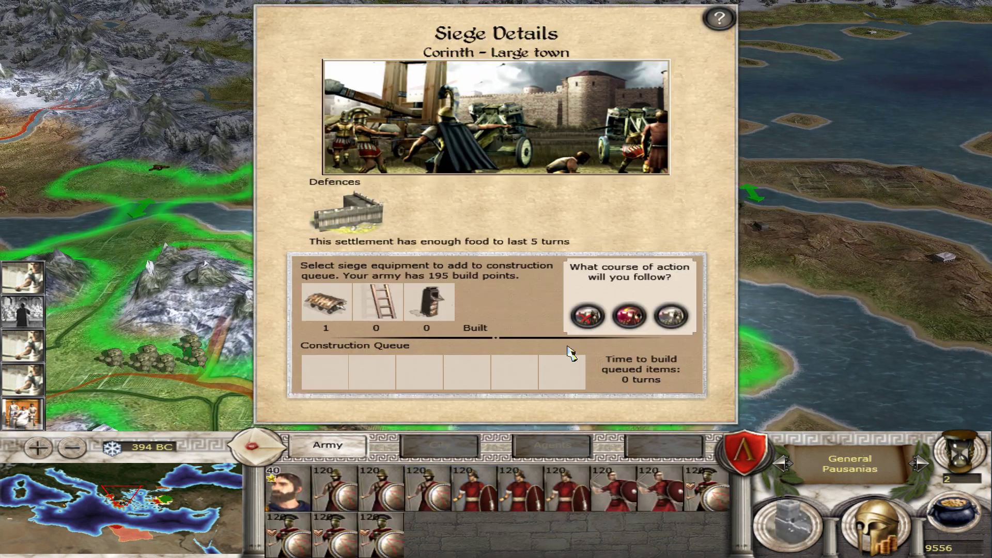
pyautogui.click(637, 318)
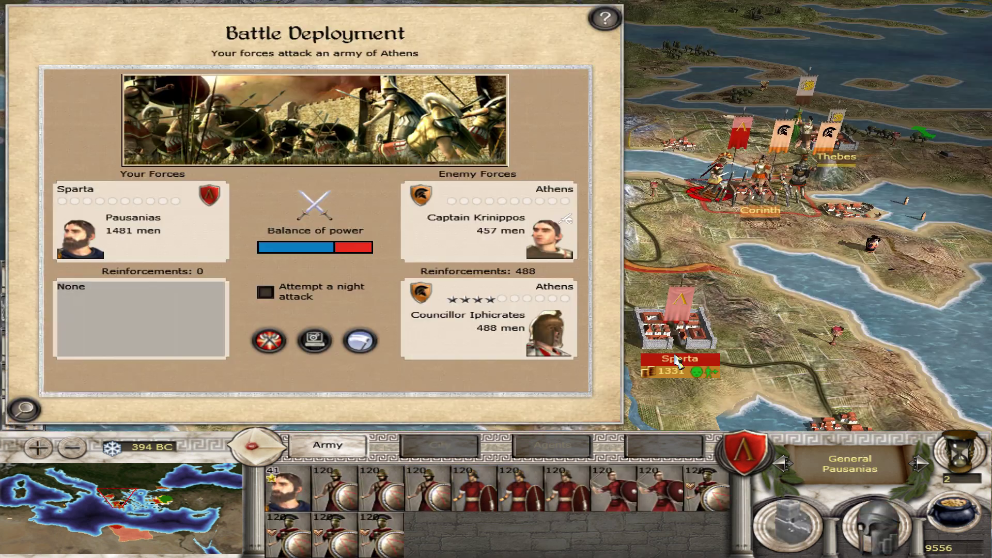
pyautogui.click(316, 349)
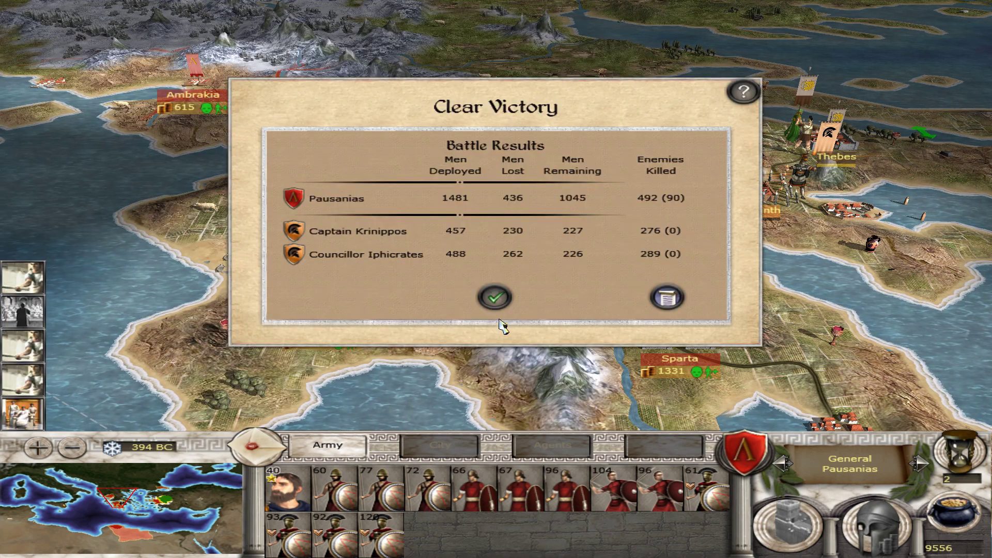
pyautogui.click(495, 301)
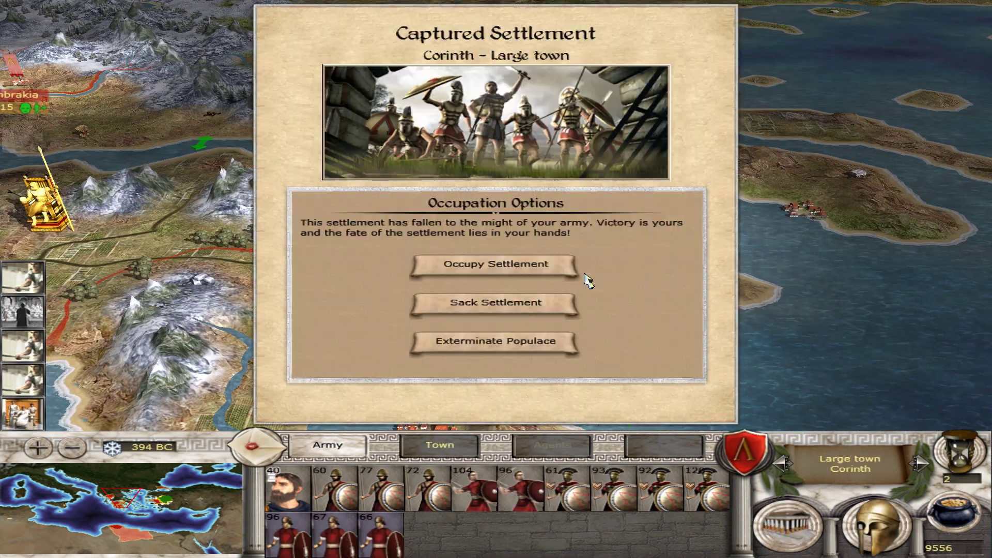
pyautogui.click(543, 265)
pyautogui.click(574, 311)
# - Attack the Athenian faction heir's army beside Corinth with the garrisoned general's army and resolve the battle automatically
pyautogui.click(495, 222)
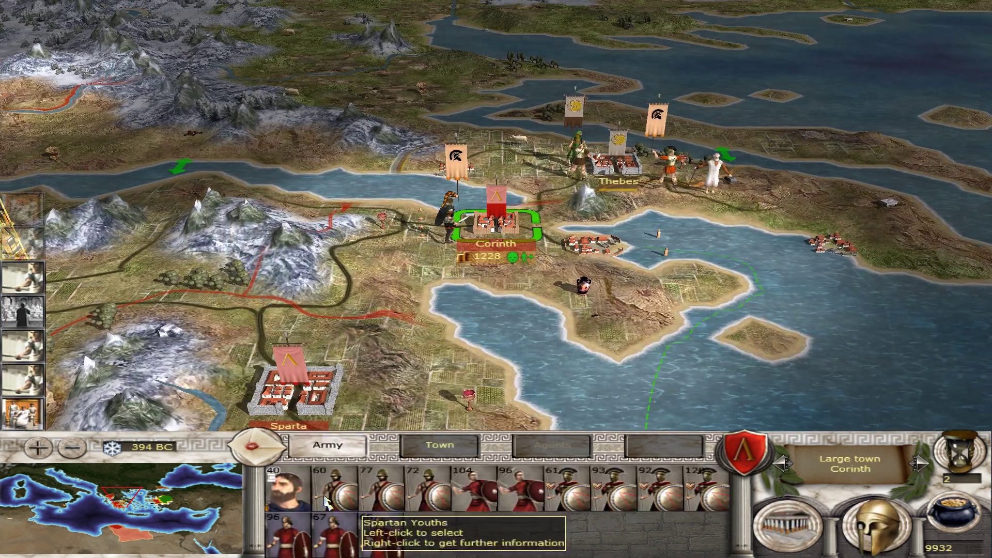
pyautogui.click(297, 490)
pyautogui.keyDown('shift'); pyautogui.click(698, 491); pyautogui.keyUp('shift')
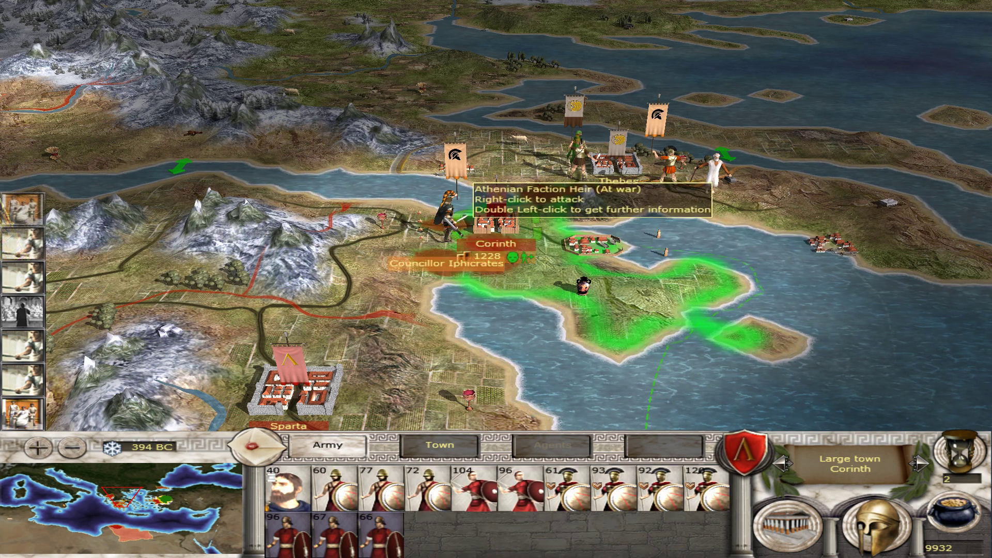
pyautogui.rightClick(445, 220)
pyautogui.click(318, 340)
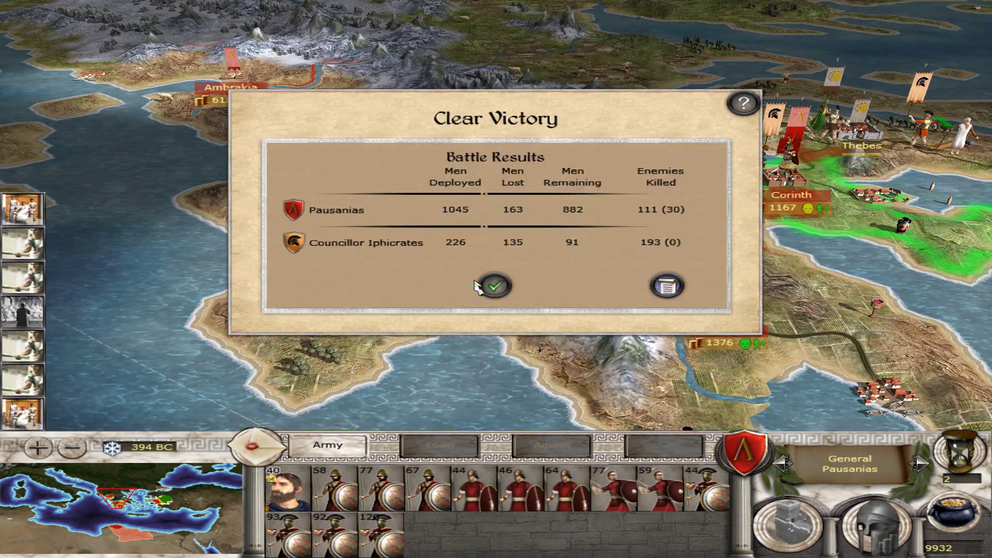
pyautogui.click(491, 285)
pyautogui.click(635, 371)
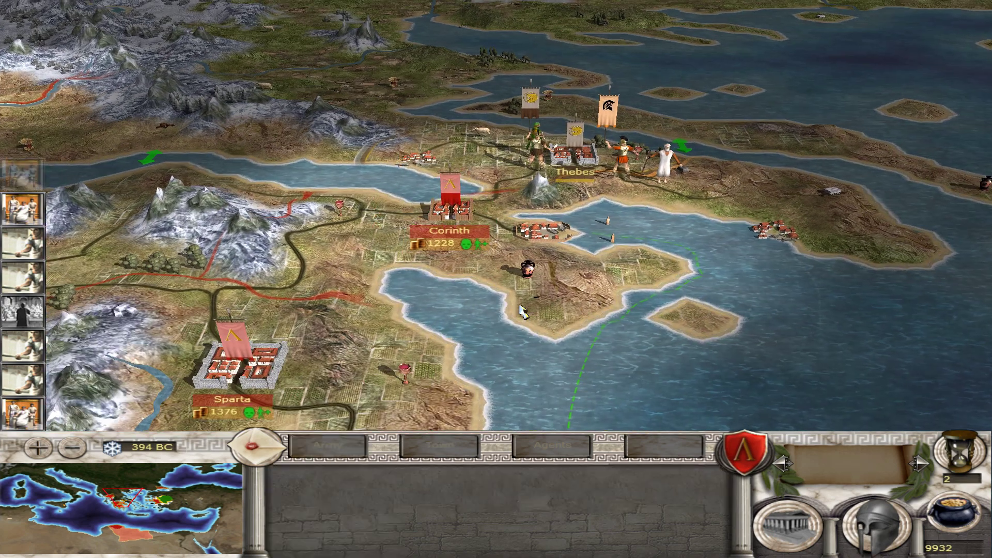
# - Send the general and the nine following units from Corinth across the strait towards the rebel town of Amfisa
pyautogui.click(447, 239)
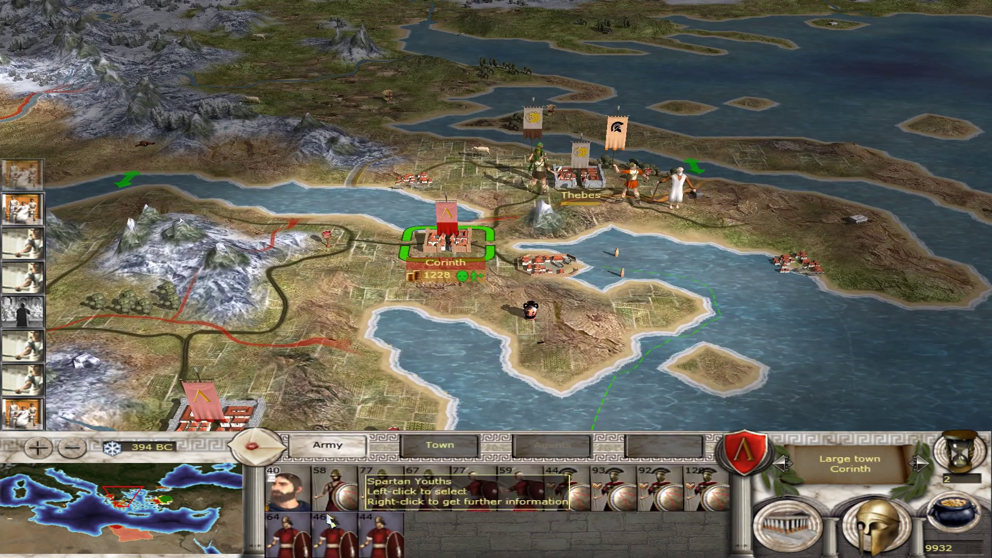
pyautogui.keyDown('shift'); pyautogui.click(700, 491); pyautogui.keyUp('shift')
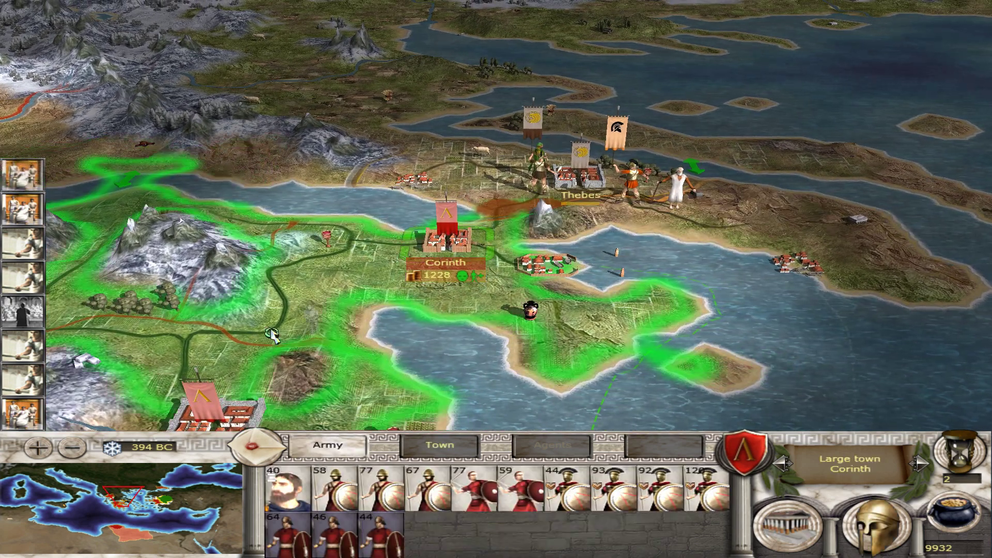
pyautogui.press('w')
pyautogui.press('a')
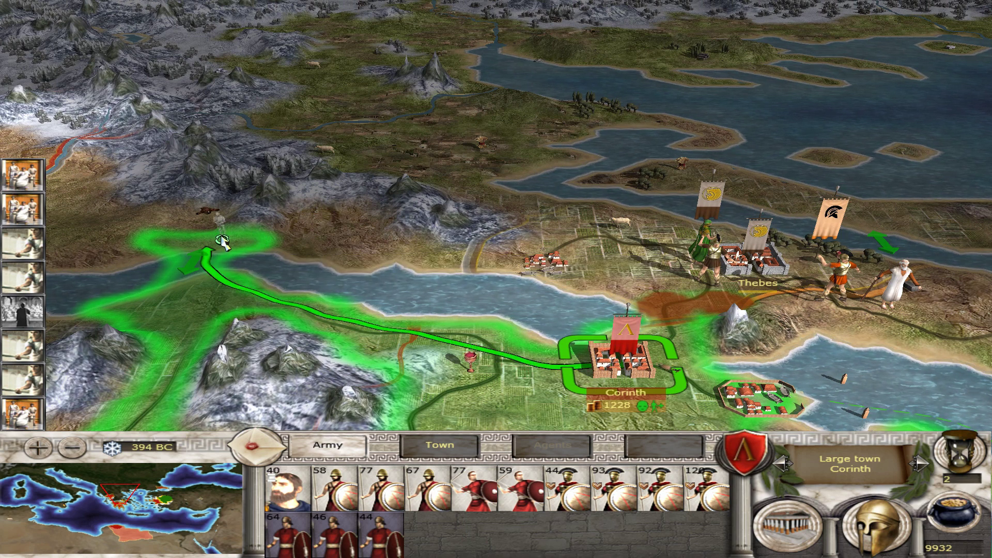
pyautogui.rightClick(234, 248)
pyautogui.rightClick(293, 217)
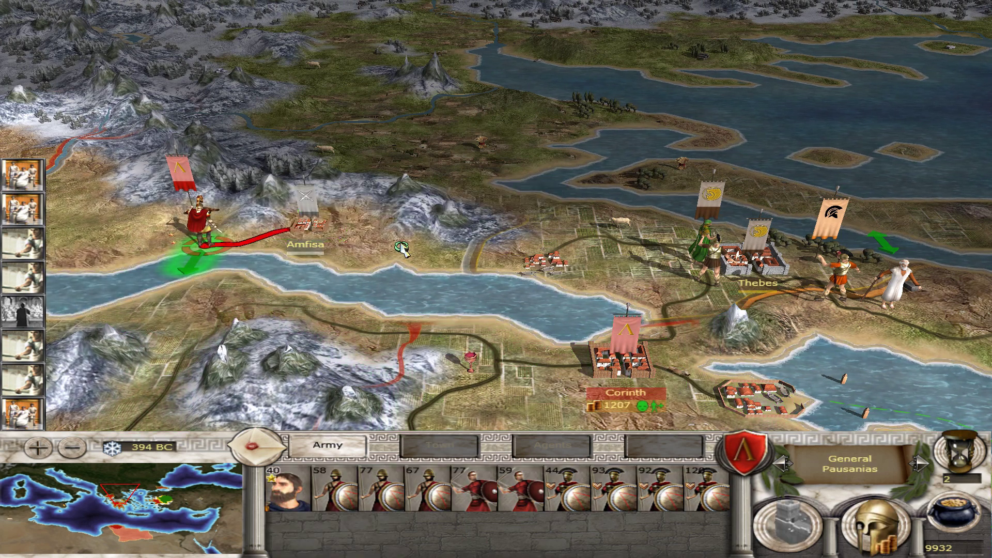
# - Dismiss the pending event notifications on the campaign map
pyautogui.press('a')
pyautogui.rightClick(21, 186)
pyautogui.rightClick(19, 209)
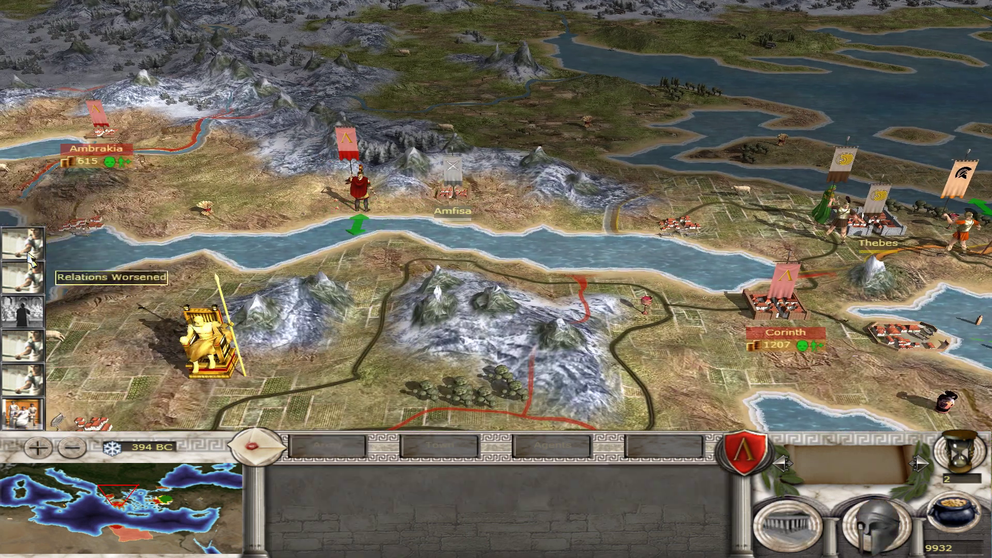
pyautogui.rightClick(26, 248)
pyautogui.rightClick(35, 290)
pyautogui.rightClick(34, 318)
pyautogui.rightClick(33, 387)
pyautogui.rightClick(34, 406)
# - End the 394 BC turn
pyautogui.press('d')
pyautogui.press('s')
pyautogui.press('s')
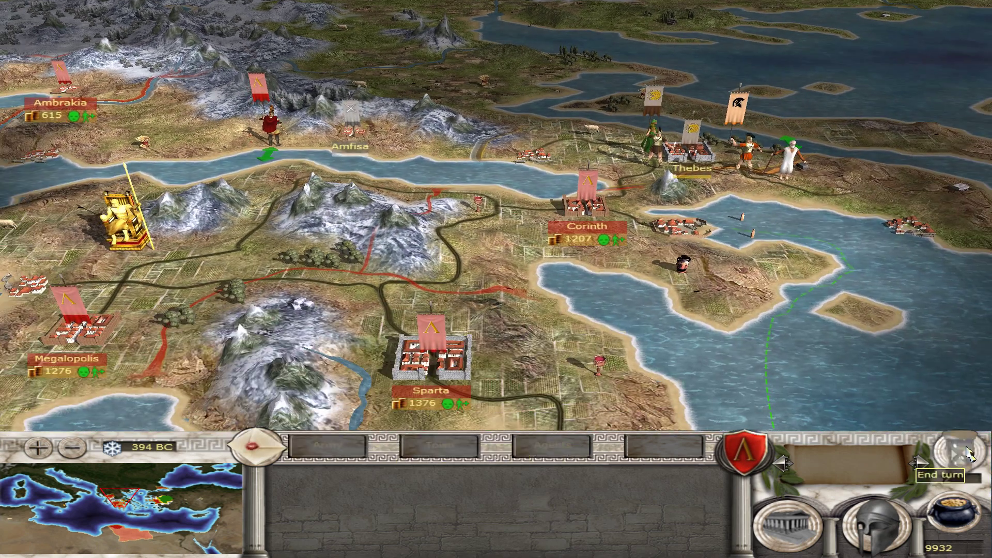
pyautogui.press('a')
pyautogui.press('s')
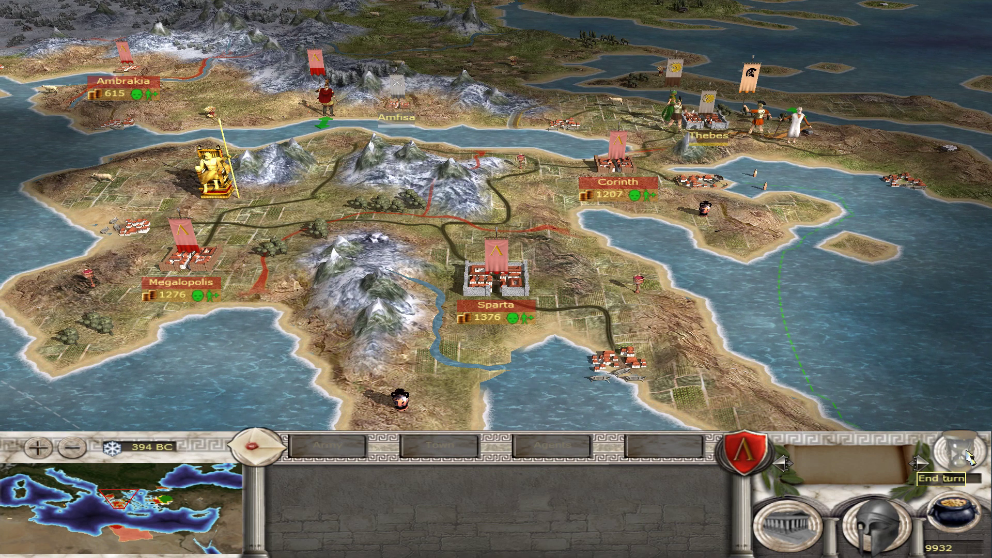
pyautogui.press('a')
pyautogui.press('w')
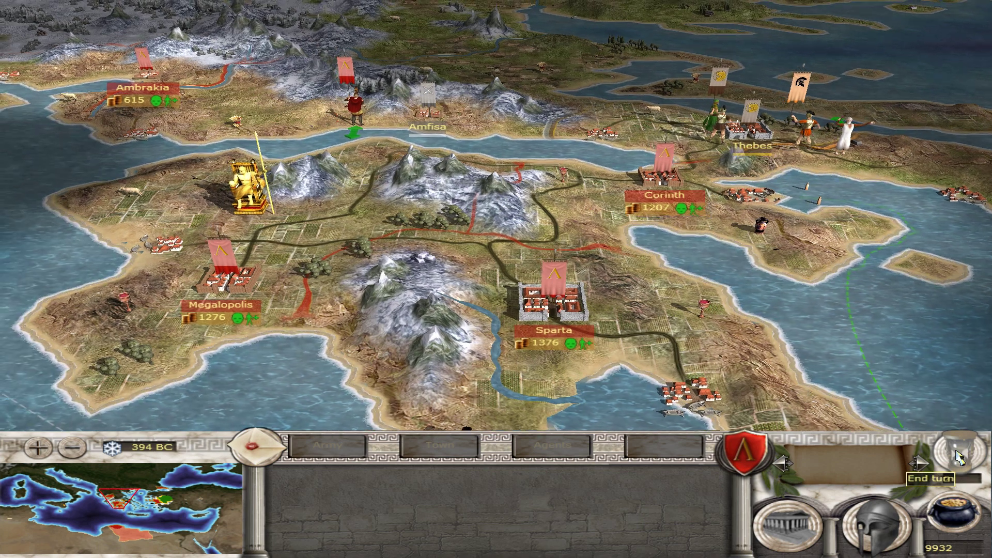
pyautogui.click(956, 458)
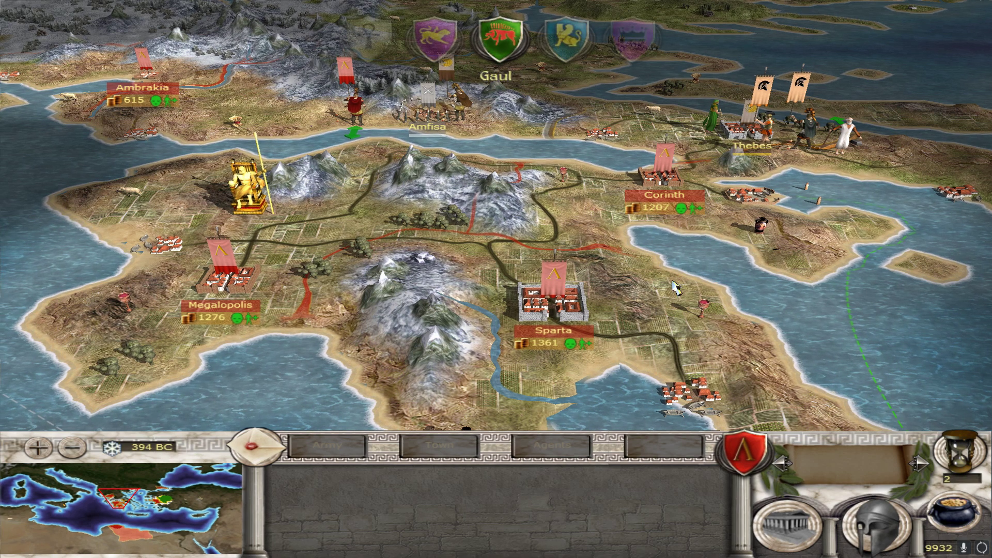
# - Send the first two infantry units after the general from the Megalopolis garrison towards Corinth
pyautogui.click(227, 283)
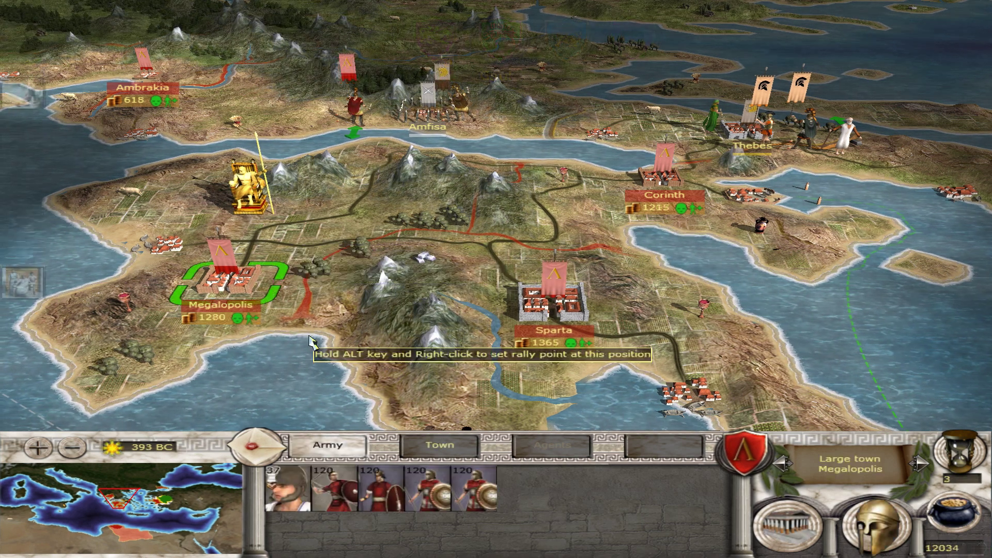
pyautogui.click(345, 490)
pyautogui.keyDown('ctrl'); pyautogui.click(387, 493); pyautogui.keyUp('ctrl')
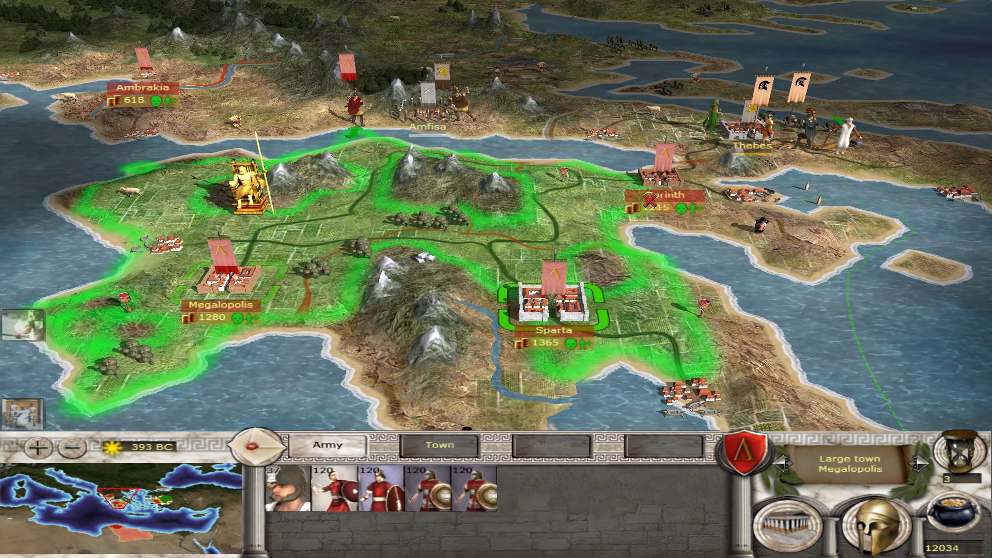
pyautogui.rightClick(671, 186)
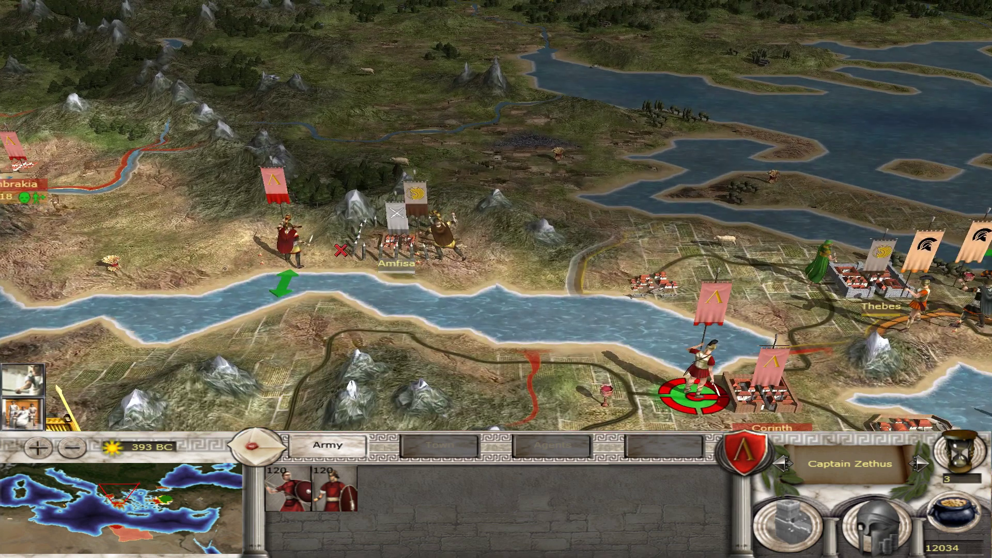
# - Call off the general's attack on the neutral Theban army besieging Amfisa and march his army back beside Corinth
pyautogui.click(292, 249)
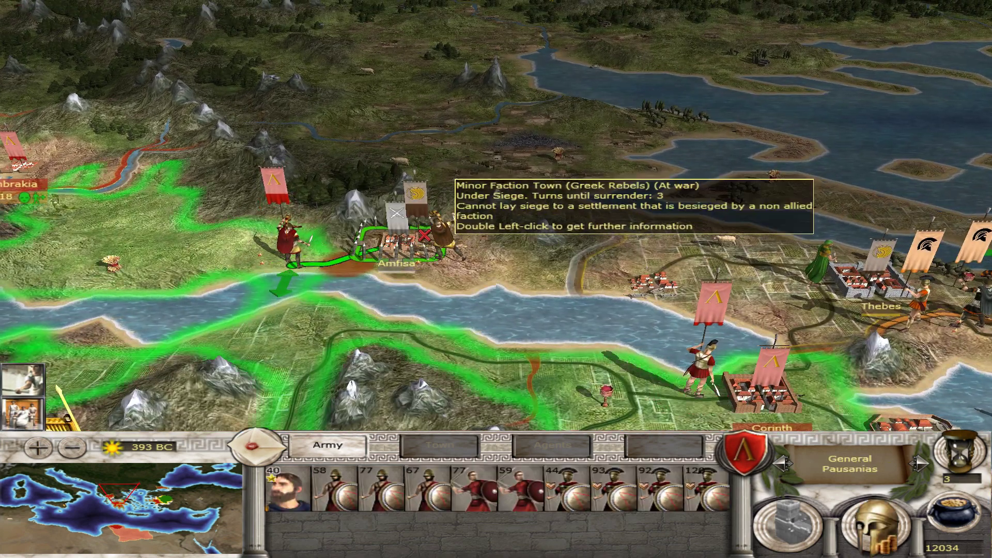
pyautogui.rightClick(448, 247)
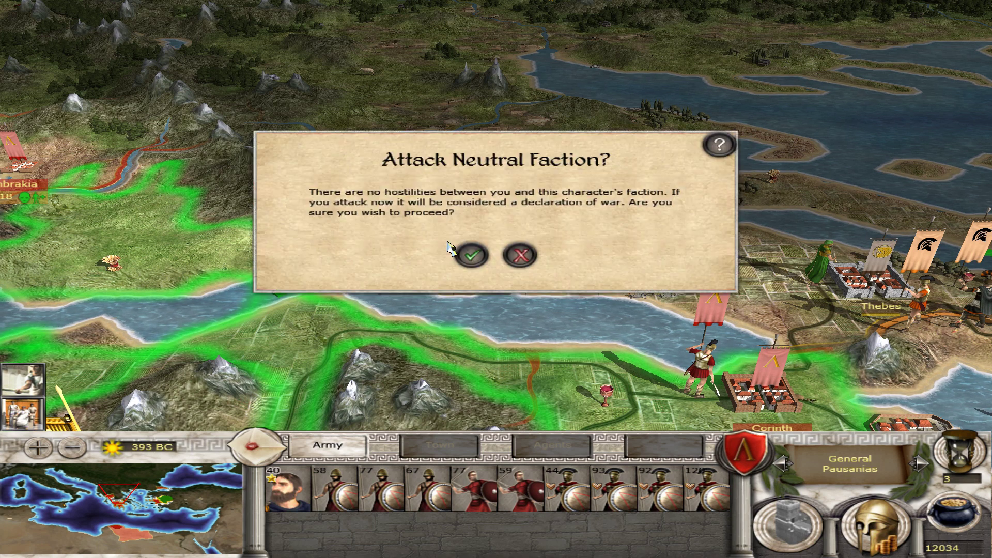
pyautogui.click(520, 254)
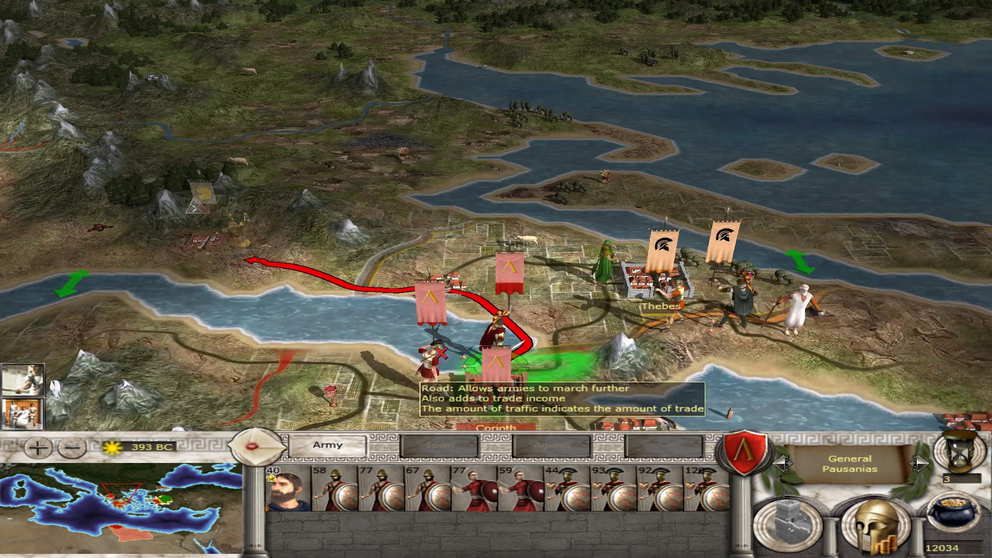
pyautogui.rightClick(581, 349)
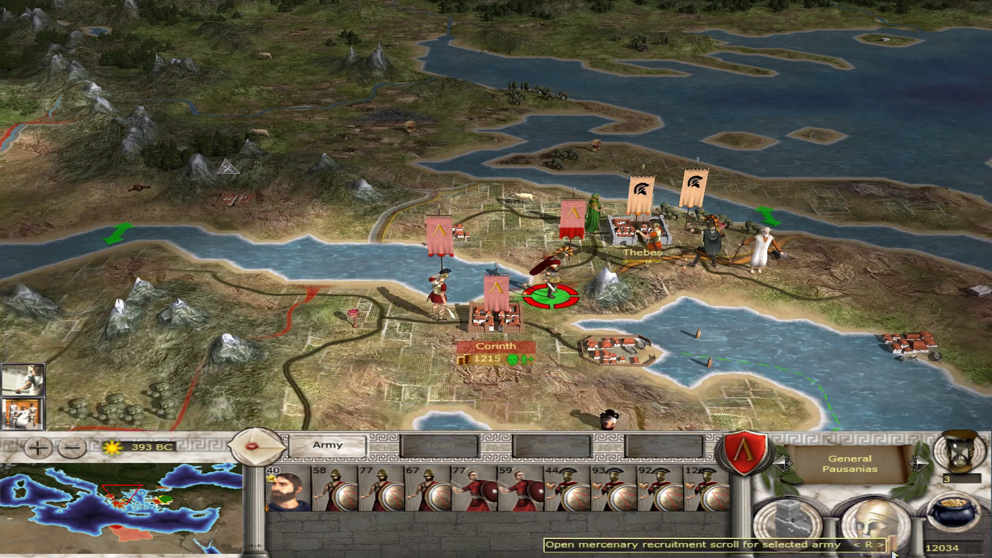
# - Hire both available mercenary units for the general's army and end the turn
pyautogui.click(955, 520)
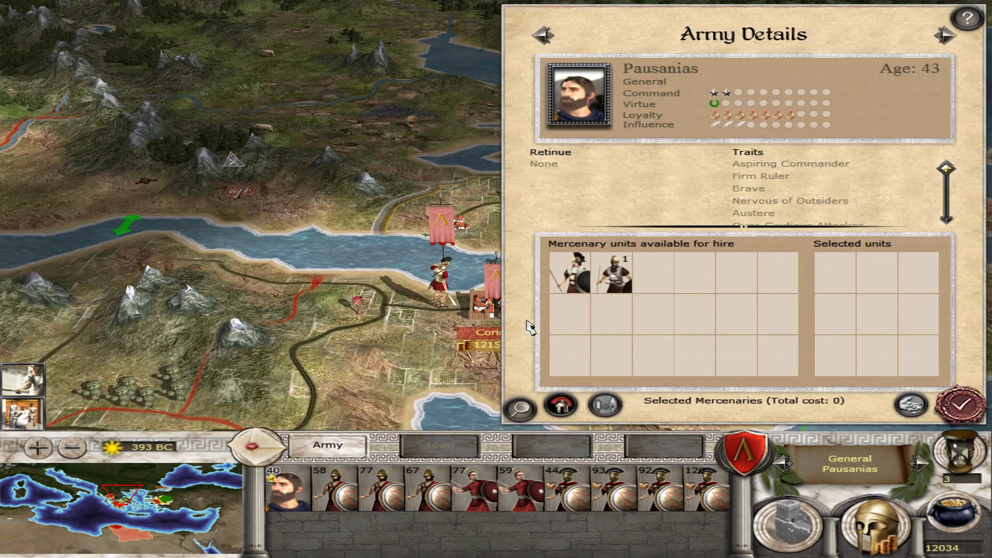
pyautogui.click(907, 409)
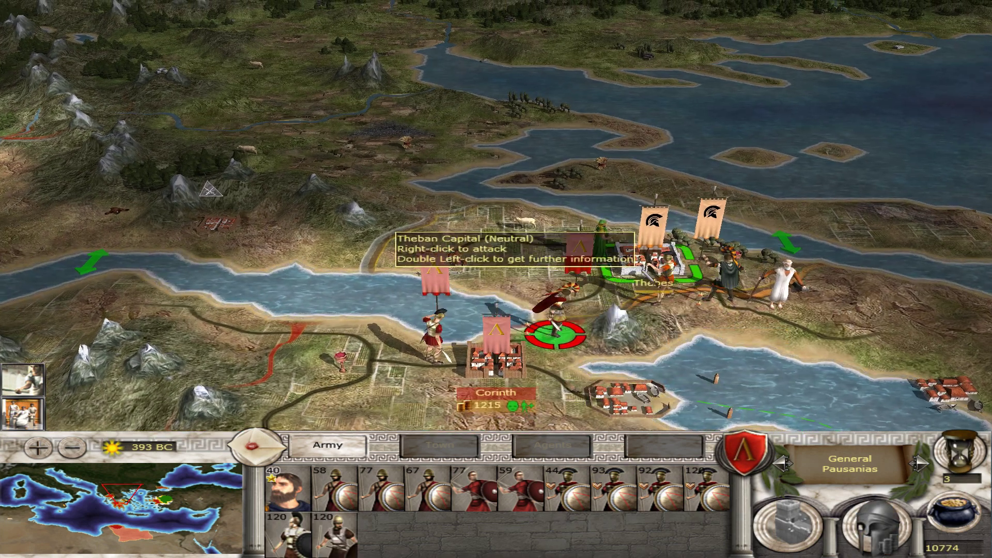
pyautogui.click(440, 345)
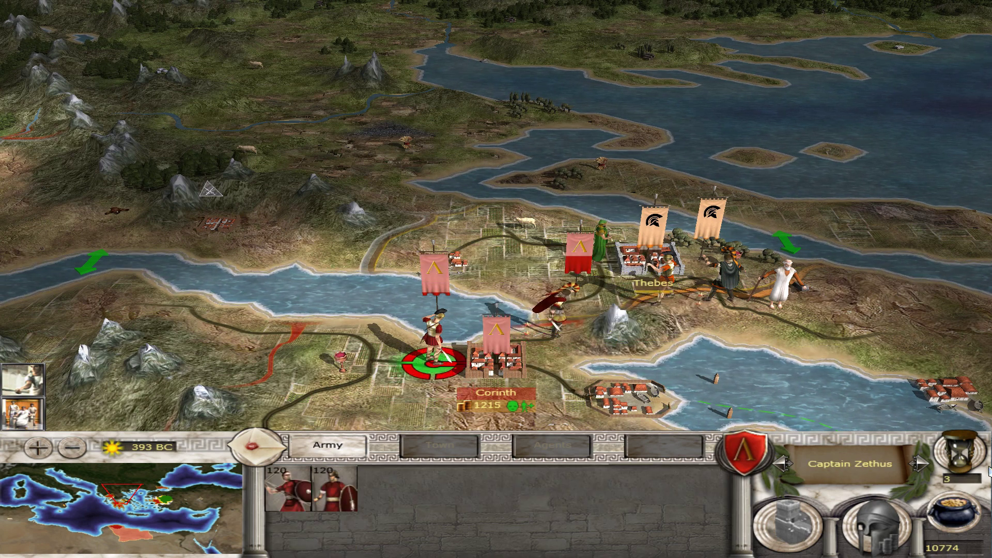
pyautogui.click(960, 453)
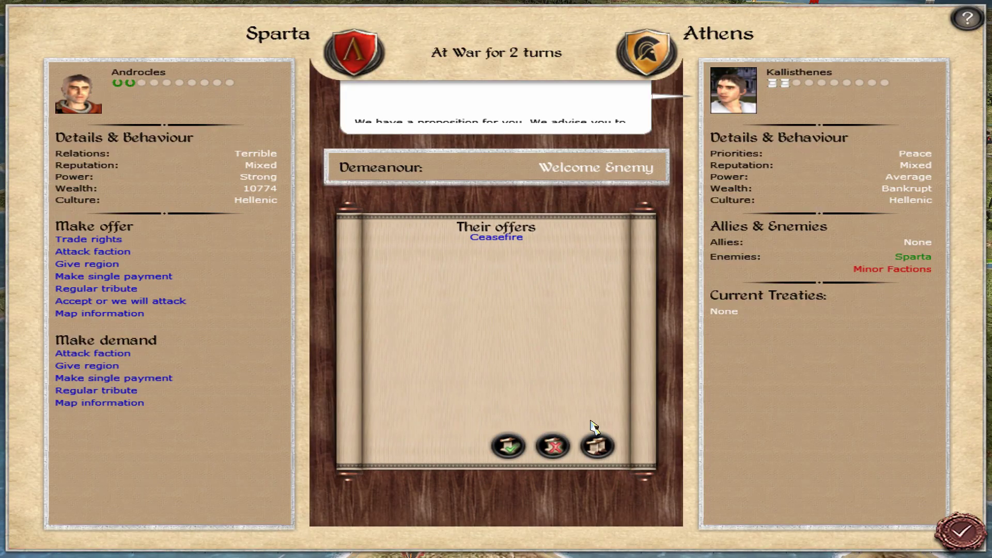
# - Reject the ceasefire offered by Athens, close the negotiations and dismiss the expired Amfisa mission notice
pyautogui.click(560, 452)
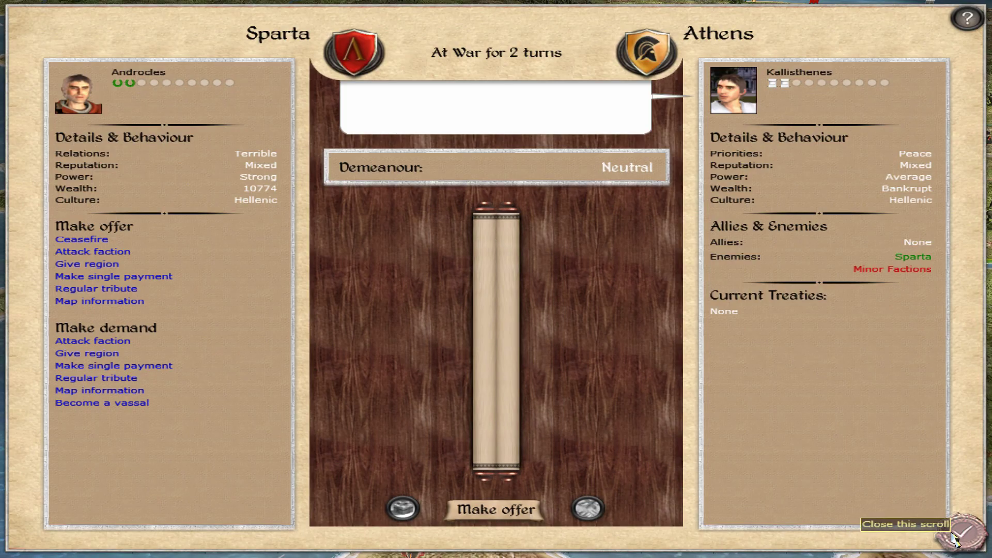
pyautogui.click(957, 534)
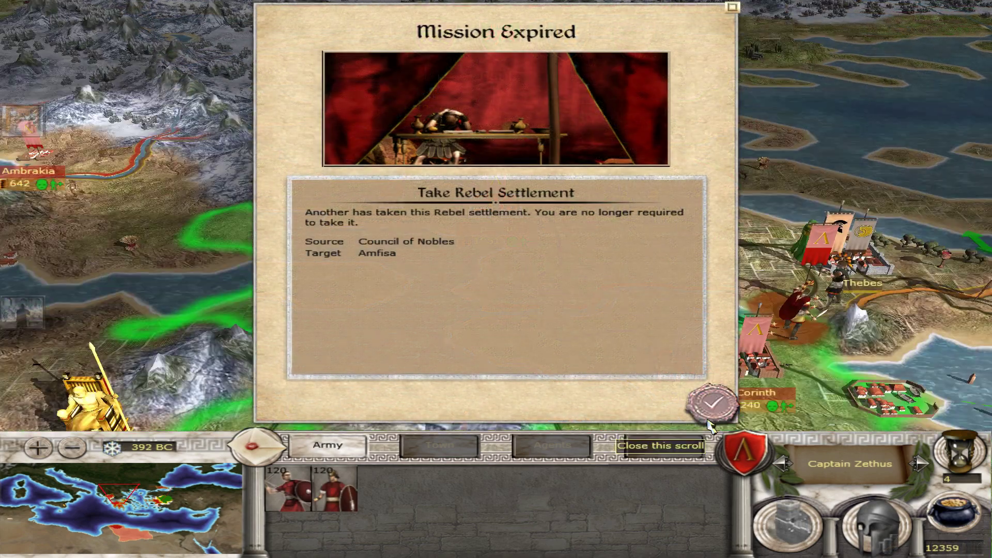
pyautogui.click(711, 424)
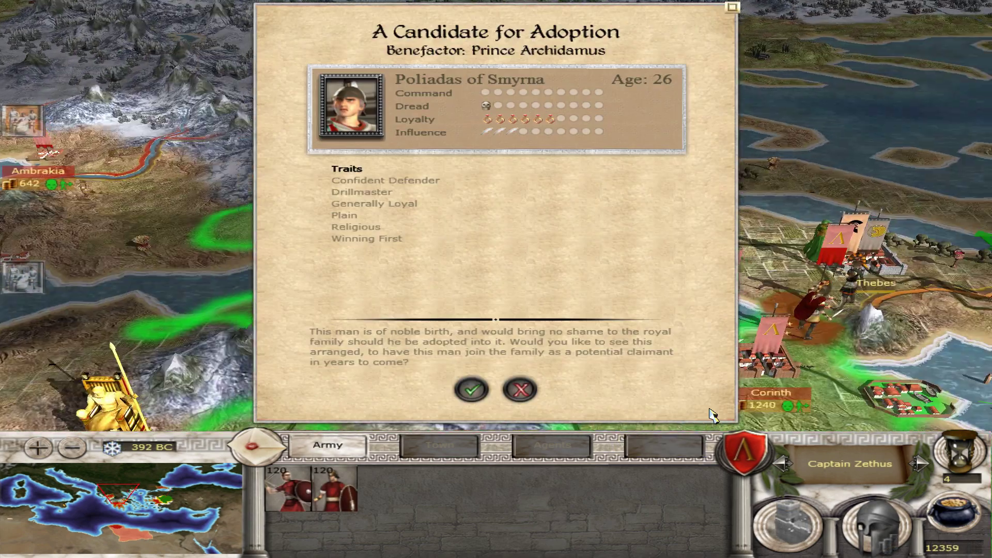
# - Accept the proposed adoption into the royal family and send the general's army beside Corinth to attack the Athenian army near Thebes
pyautogui.click(468, 393)
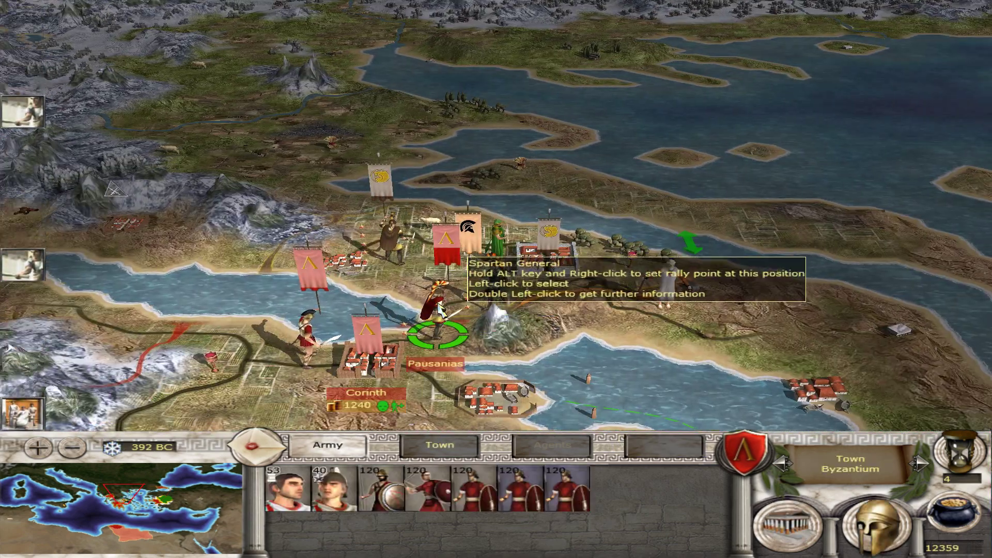
pyautogui.click(434, 303)
pyautogui.rightClick(497, 309)
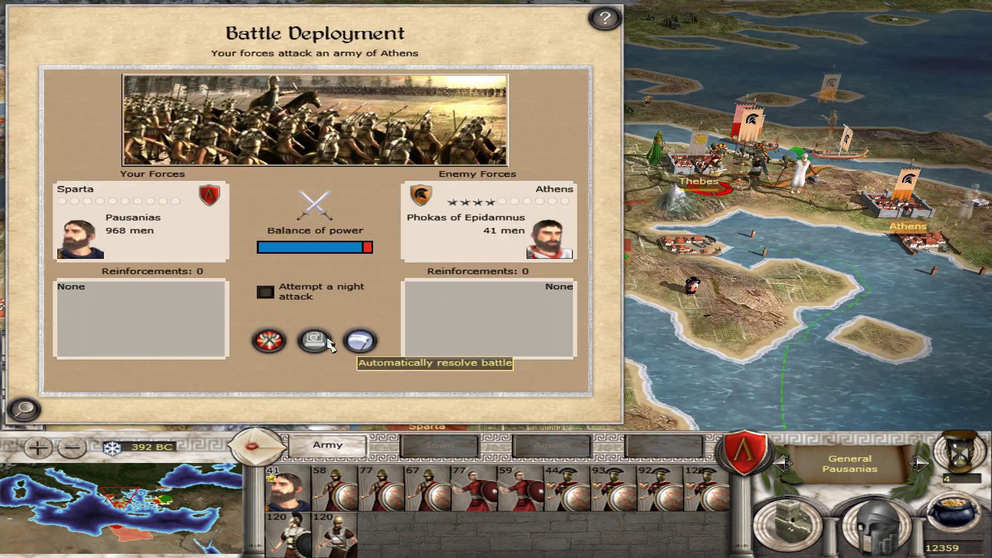
# - Resolve the battle against the Athenian army automatically and execute the captured prisoners
pyautogui.click(327, 340)
pyautogui.click(589, 283)
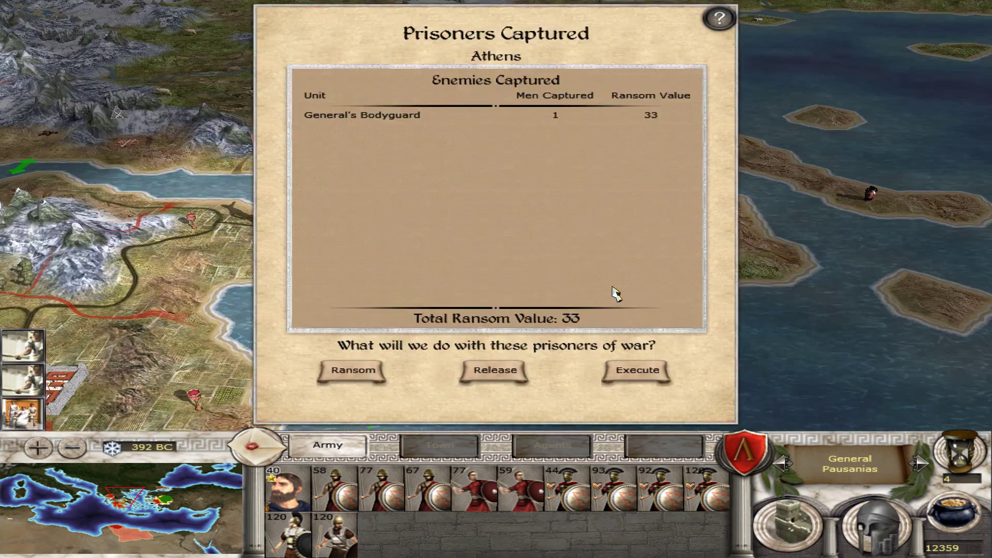
pyautogui.click(635, 370)
pyautogui.press('w')
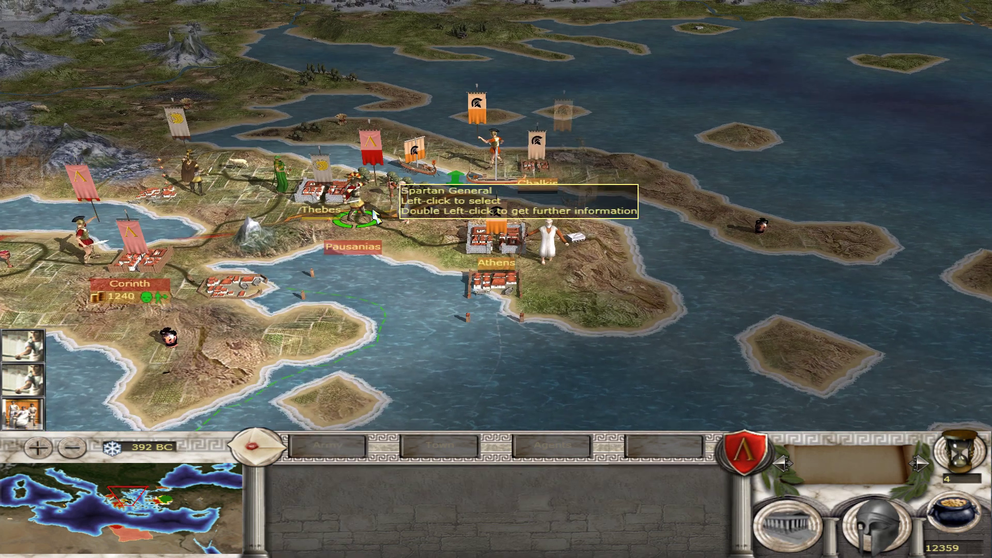
# - Lay siege to Athens with the general's army, queue one ram and five ladders for construction, and end the turn
pyautogui.click(362, 216)
pyautogui.rightClick(494, 238)
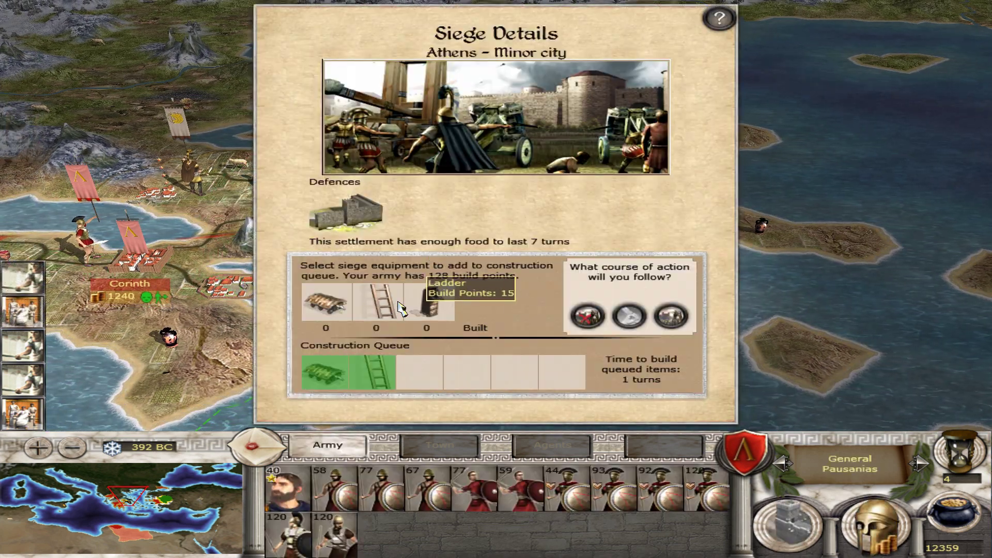
pyautogui.click(388, 299)
pyautogui.click(389, 300)
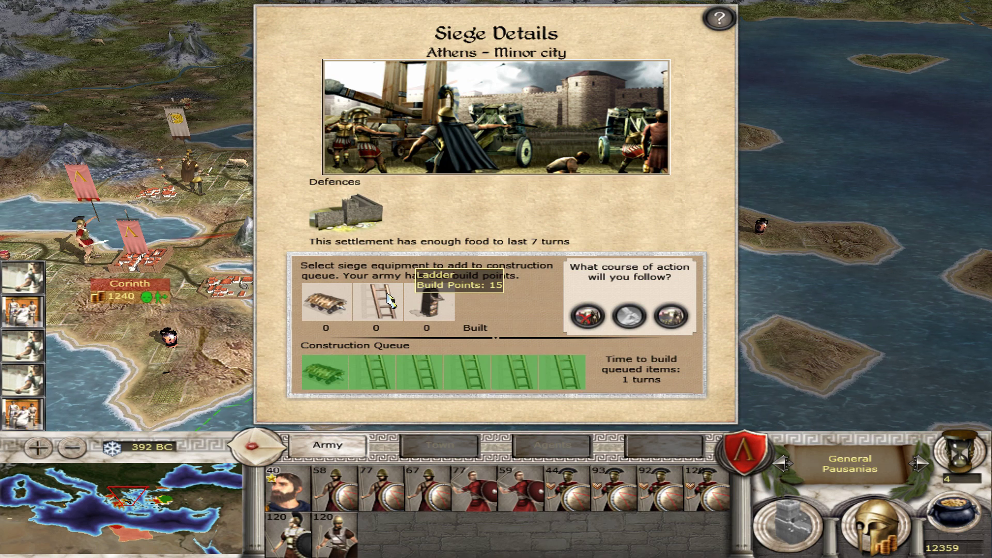
pyautogui.click(672, 317)
pyautogui.click(956, 455)
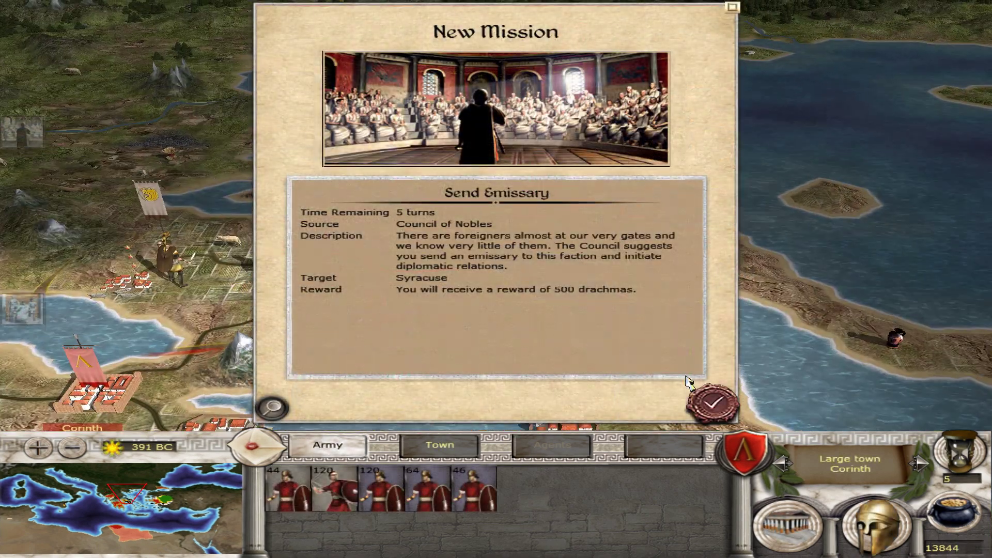
# - Dismiss the Send Emissary mission notice and assault Athens with the besieging general's army, resolving the battle automatically
pyautogui.click(711, 400)
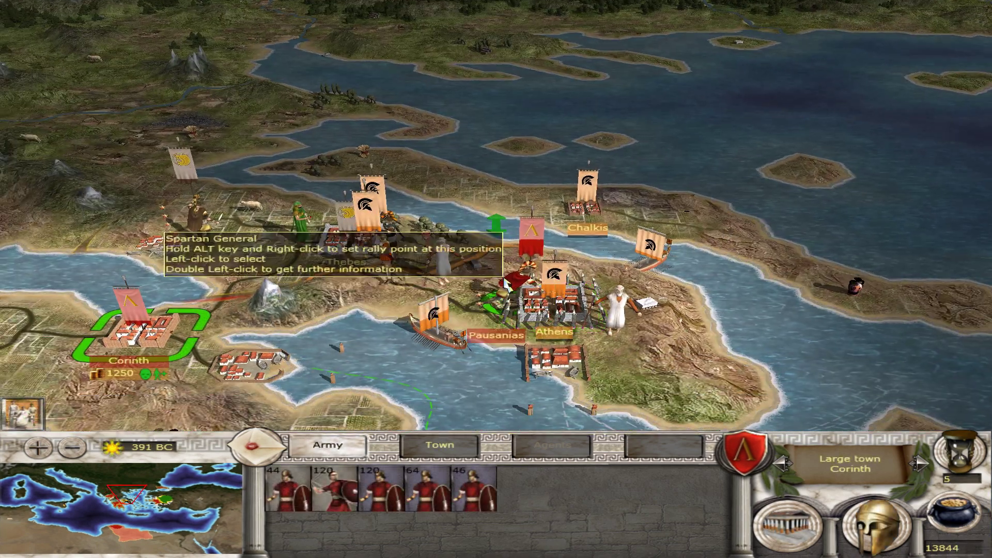
pyautogui.click(519, 323)
pyautogui.click(628, 315)
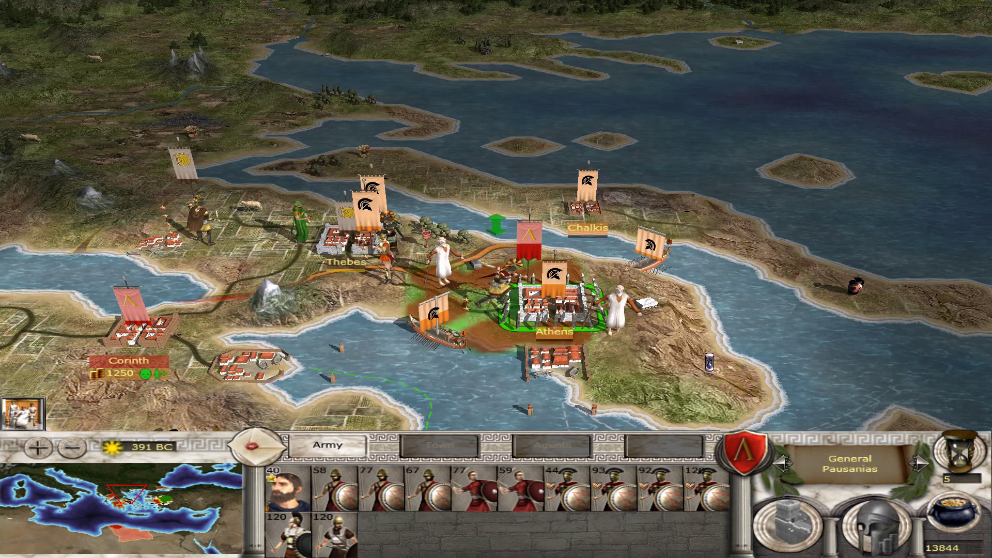
pyautogui.click(318, 343)
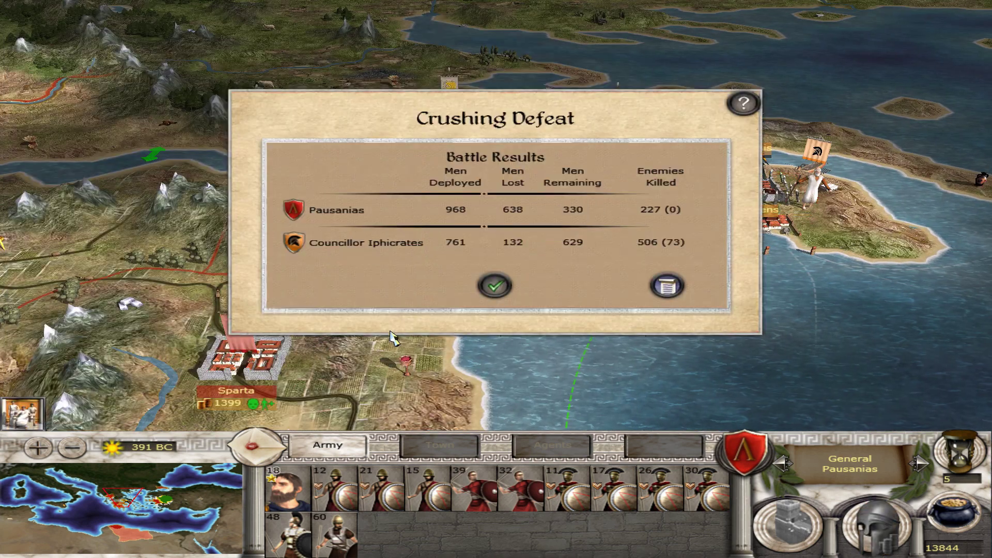
pyautogui.click(492, 284)
pyautogui.click(601, 370)
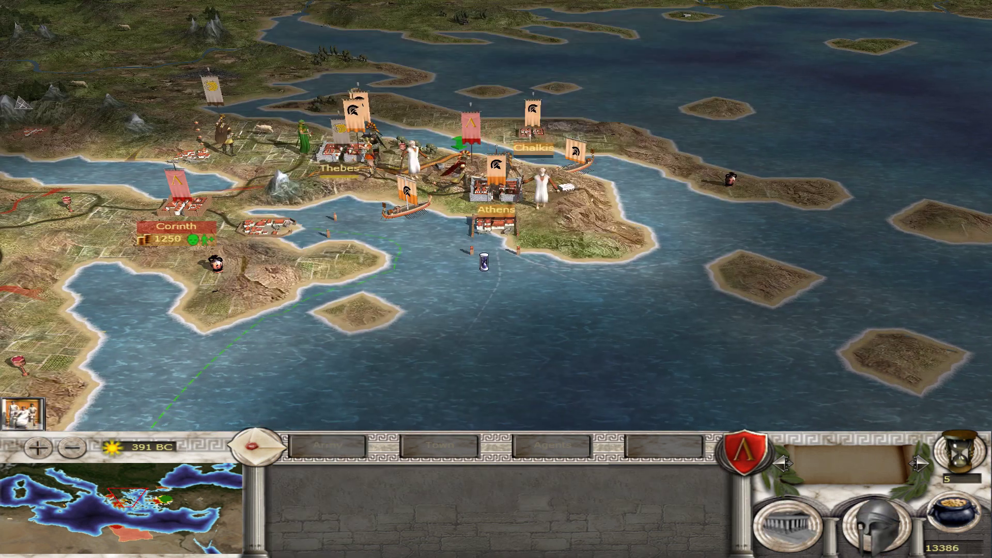
# - Withdraw the general's surviving army from Athens into Corinth to join the garrison, and deselect the town
pyautogui.press('a')
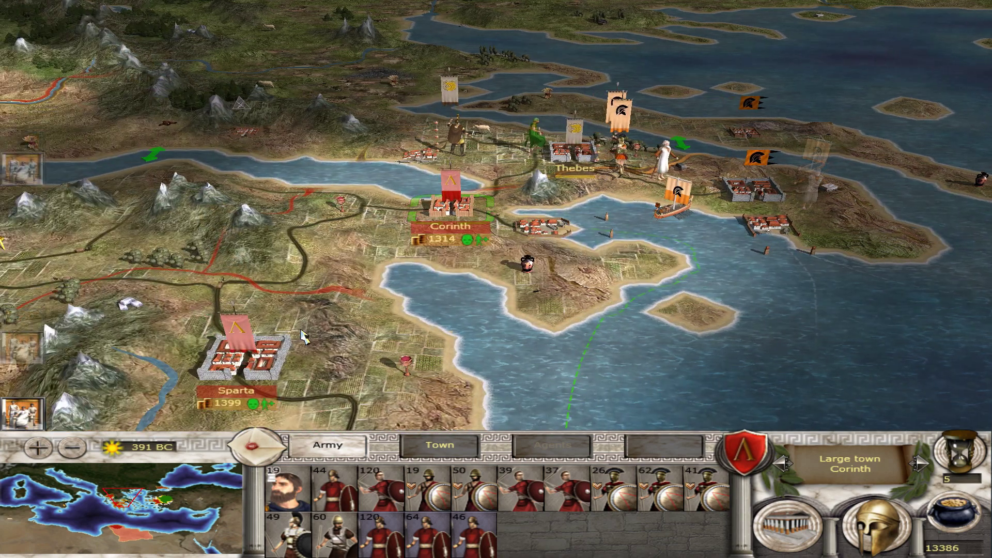
pyautogui.press('w')
pyautogui.press('a')
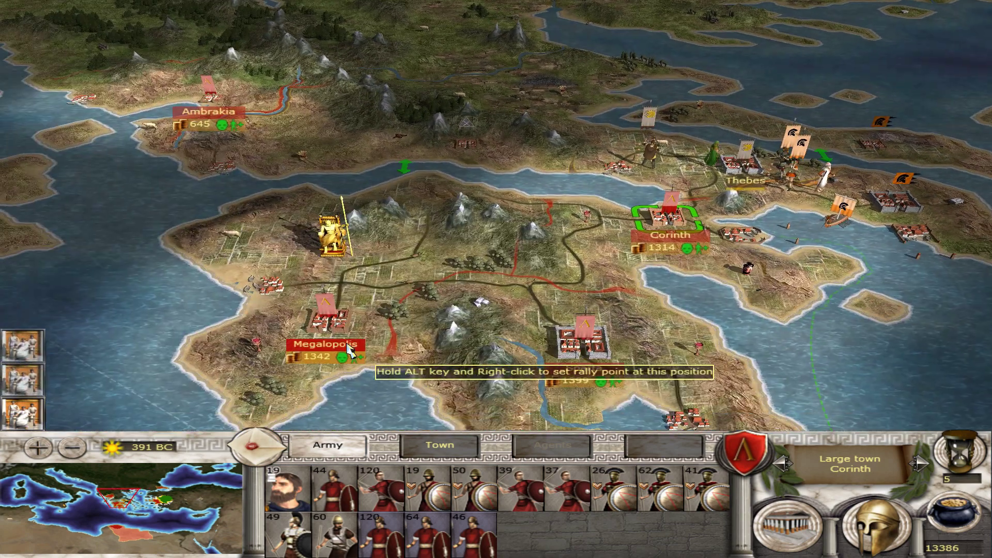
pyautogui.press('s')
pyautogui.click(629, 380)
pyautogui.press('d')
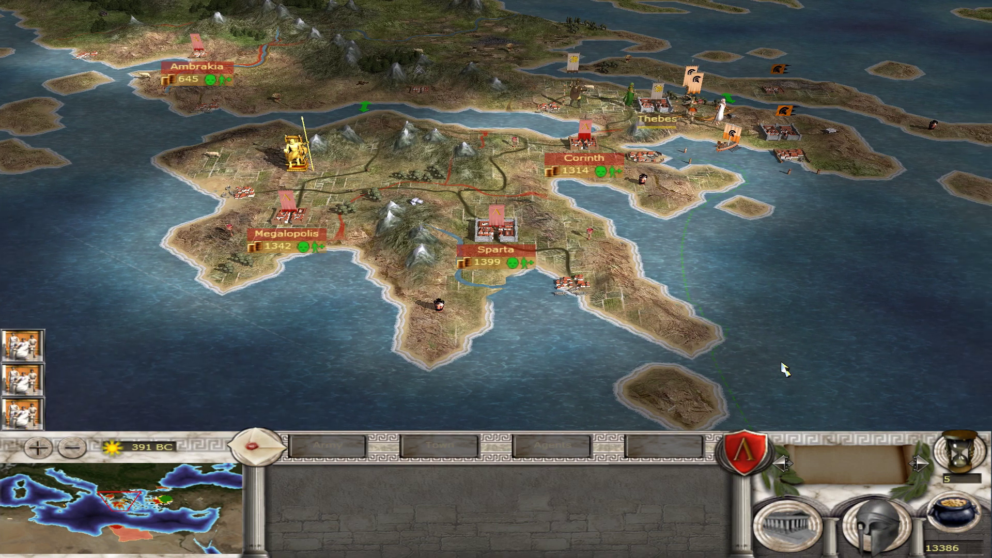